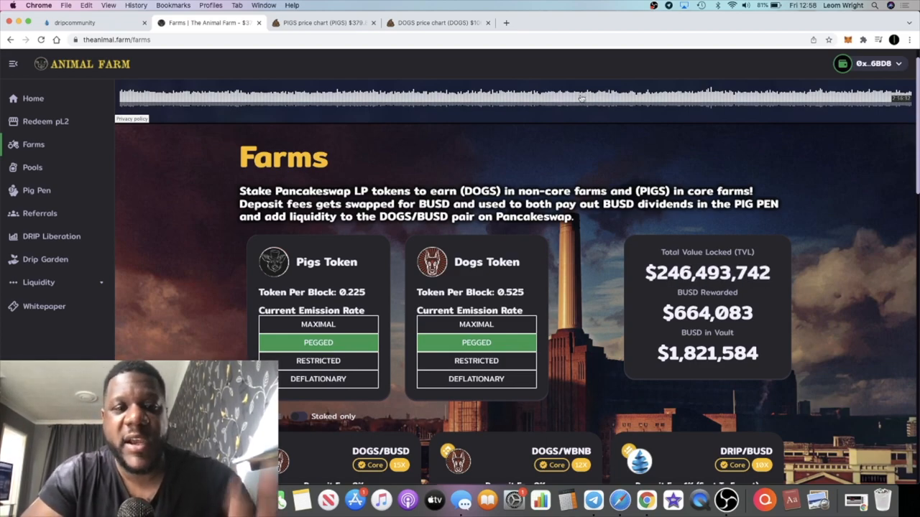
# - Switch from the Animal Farm Farms page to the Drip Network Faucet page
pyautogui.click(74, 22)
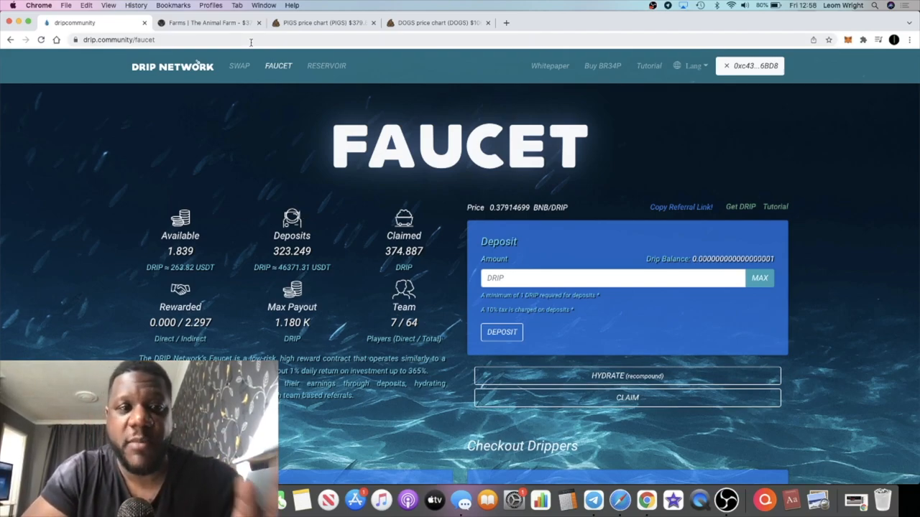
# - View the Drip Network Fountain swap page and highlight the 143.46 USDT BNB price
pyautogui.click(216, 22)
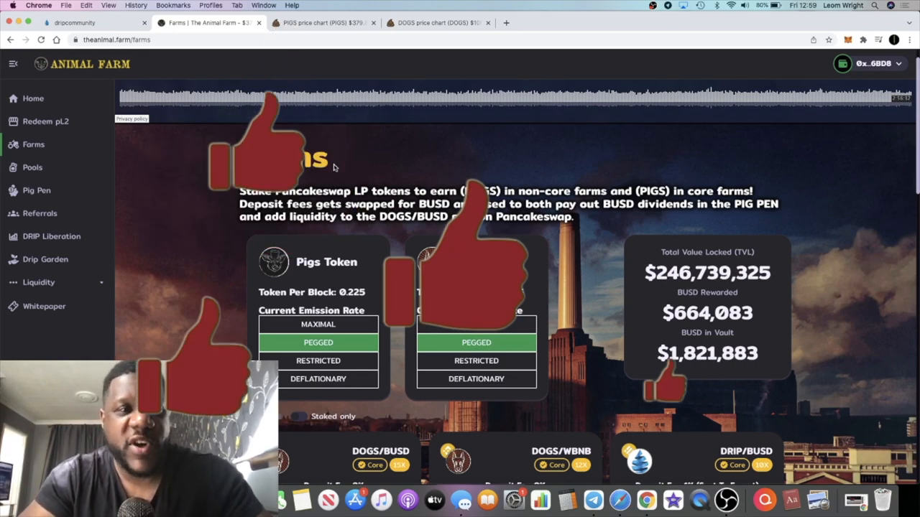
pyautogui.click(133, 23)
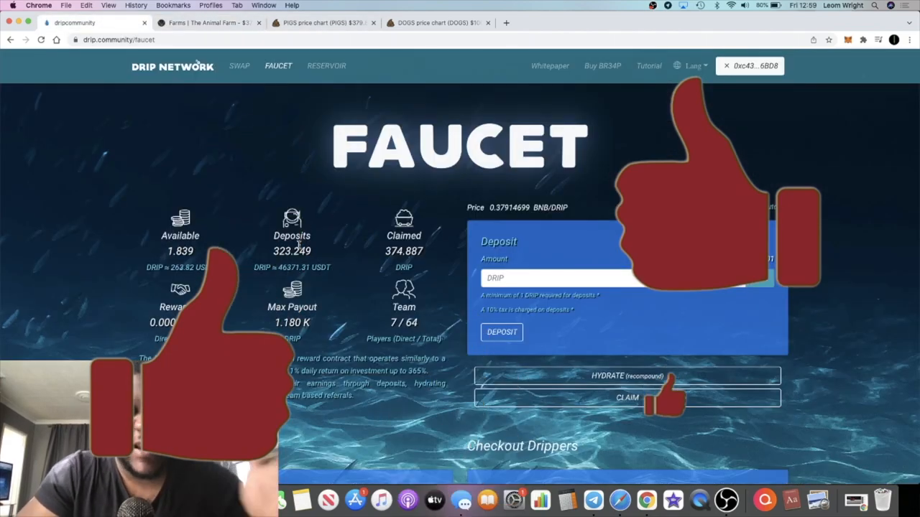
pyautogui.click(239, 65)
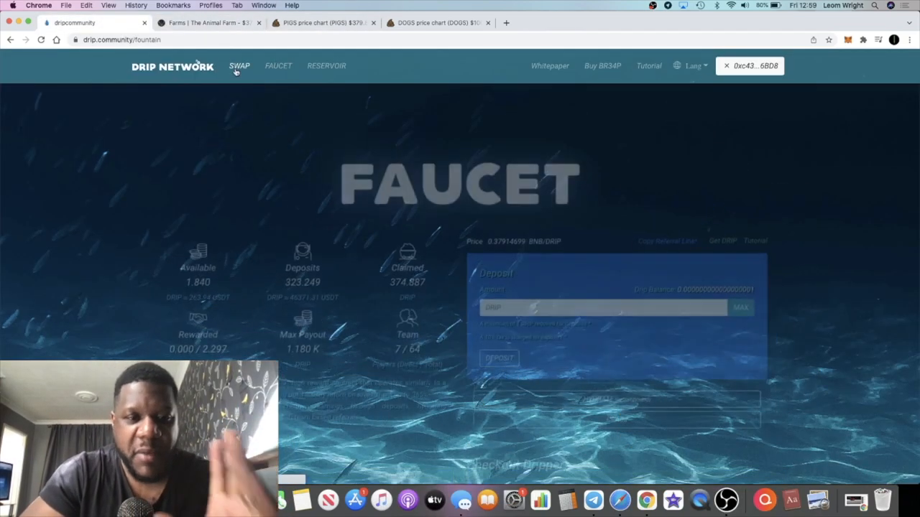
pyautogui.moveTo(225, 288); pyautogui.dragTo(278, 288)
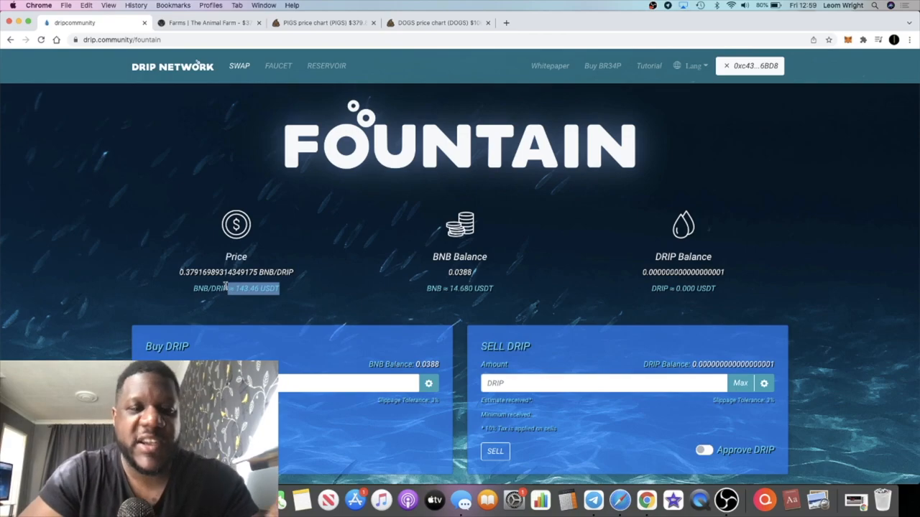
pyautogui.click(225, 286)
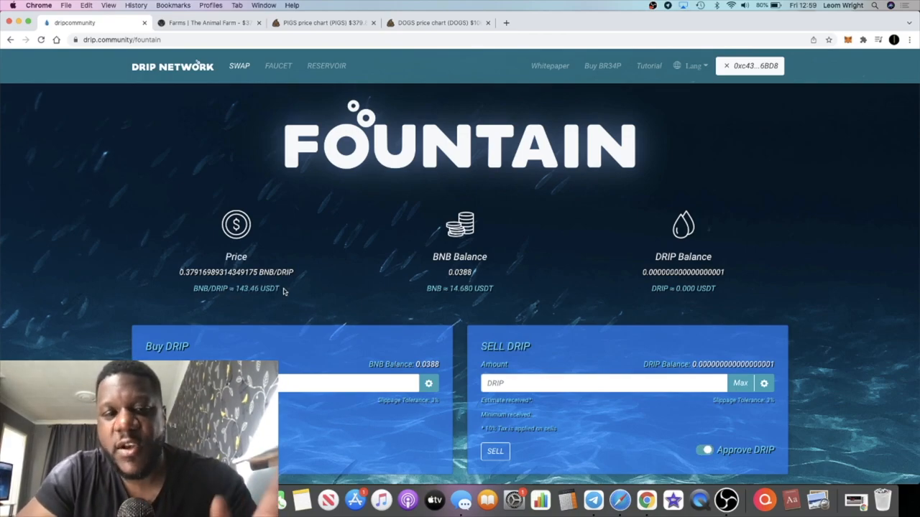
pyautogui.moveTo(284, 291); pyautogui.dragTo(228, 289)
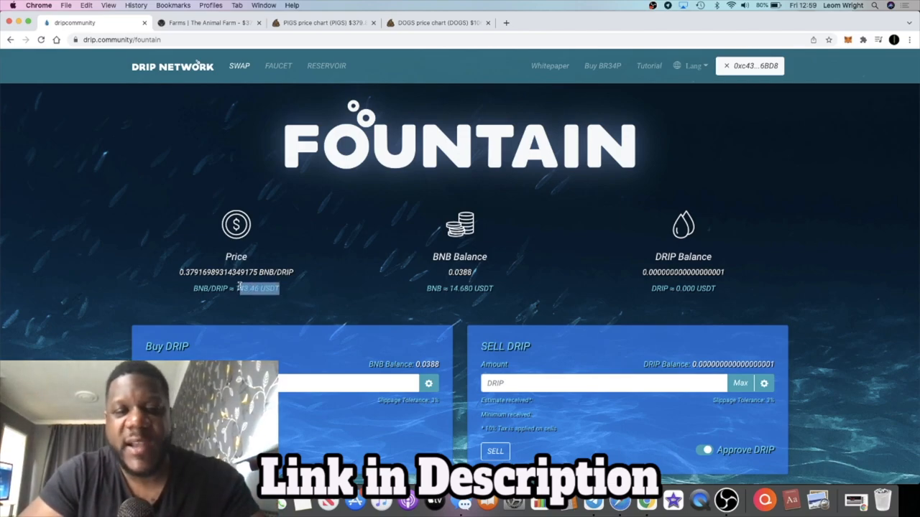
pyautogui.click(283, 301)
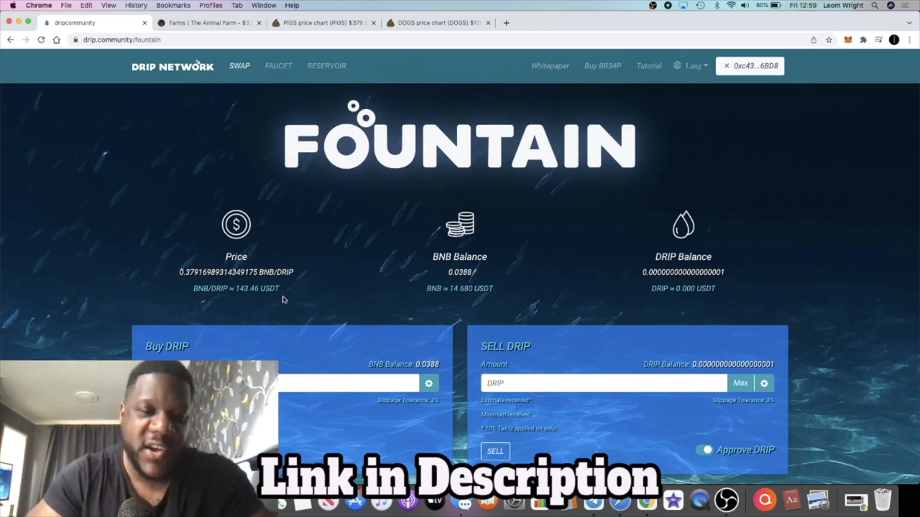
pyautogui.moveTo(281, 297); pyautogui.dragTo(234, 289)
pyautogui.click(238, 289)
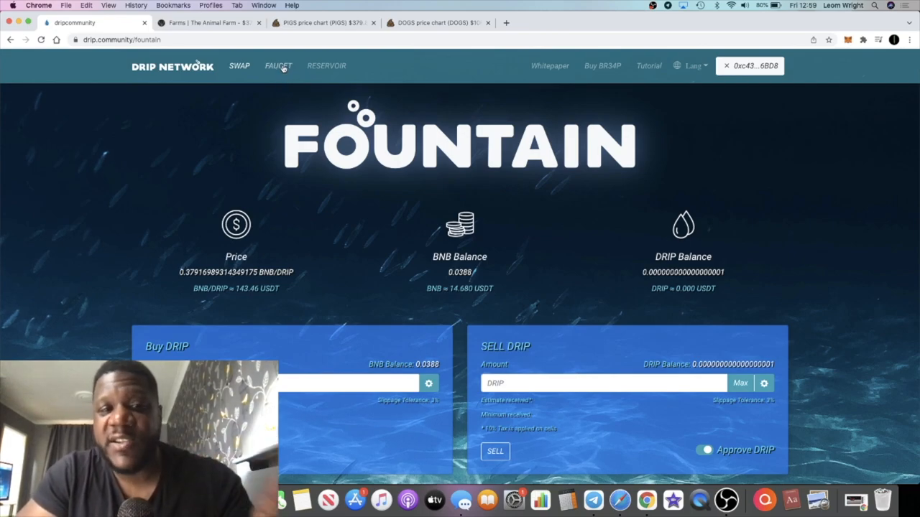
# - Check the Faucet page Deposits figure, then show the PIGS/BUSD price chart on PooCoin
pyautogui.click(280, 68)
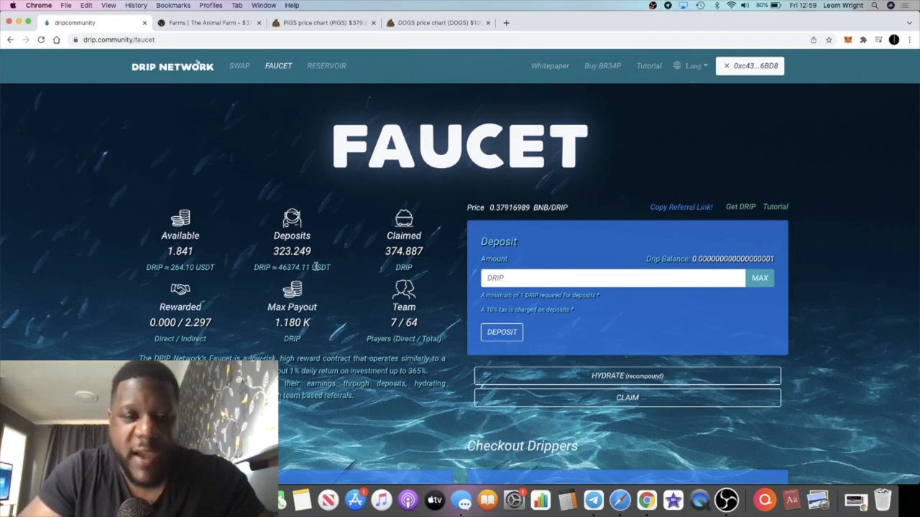
pyautogui.moveTo(315, 266); pyautogui.dragTo(242, 256)
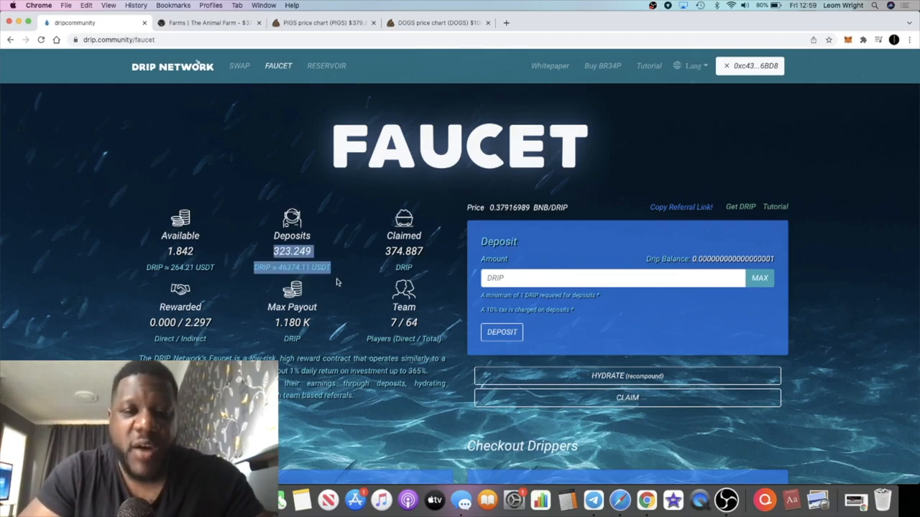
pyautogui.click(331, 260)
pyautogui.scroll(-10, 340, 359)
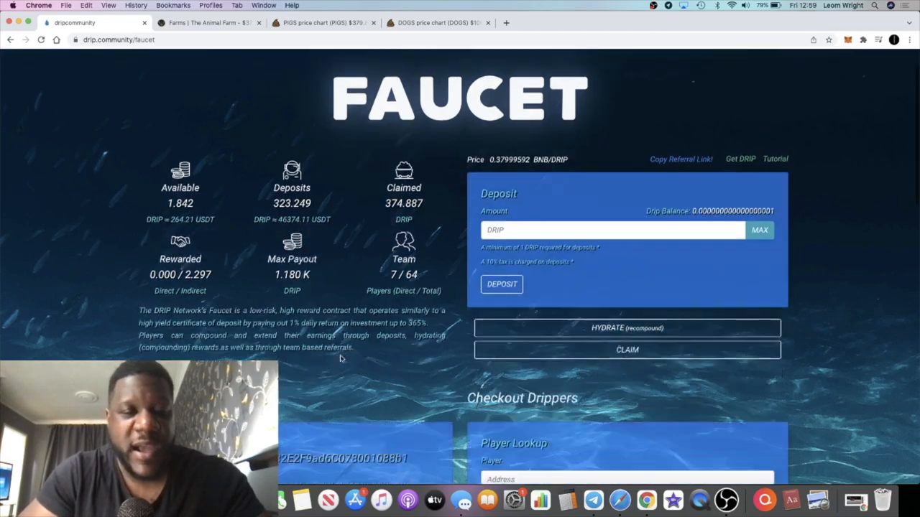
pyautogui.hotkey('ctrl', 'Tab')
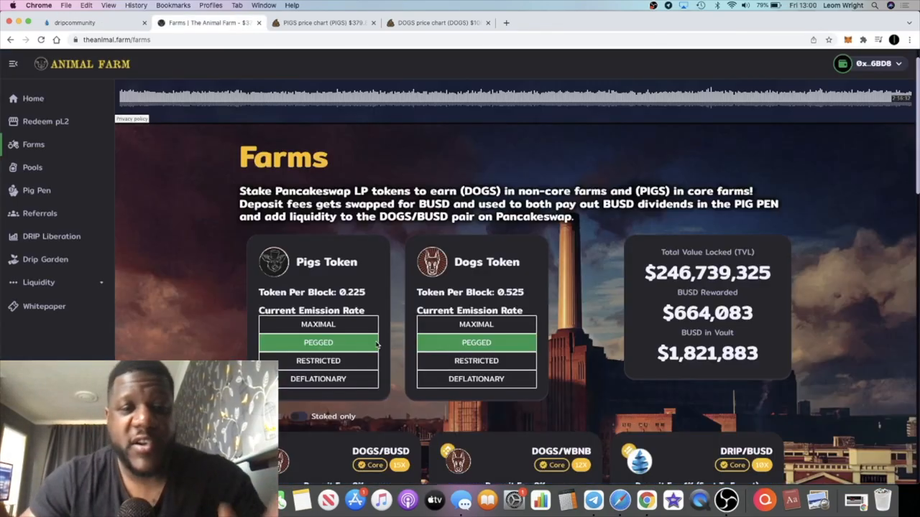
pyautogui.scroll(-3, 376, 345)
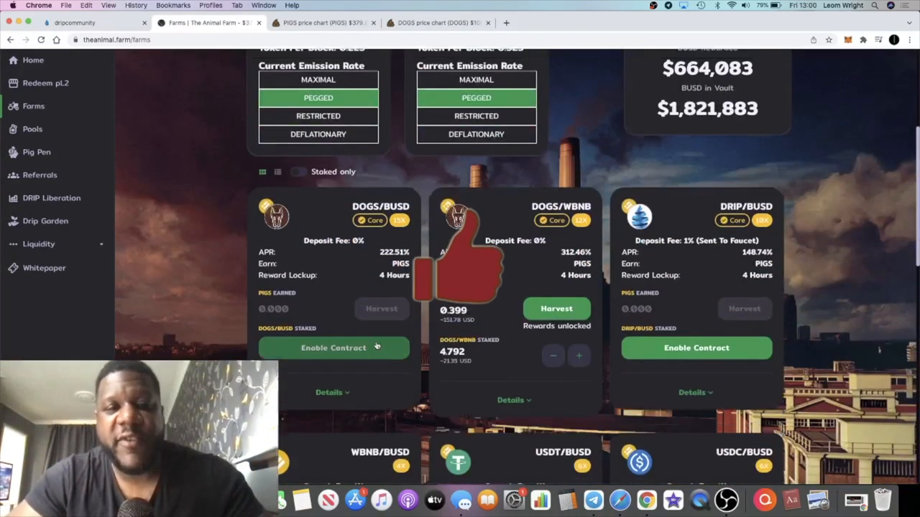
pyautogui.scroll(4, 333, 69)
pyautogui.click(324, 22)
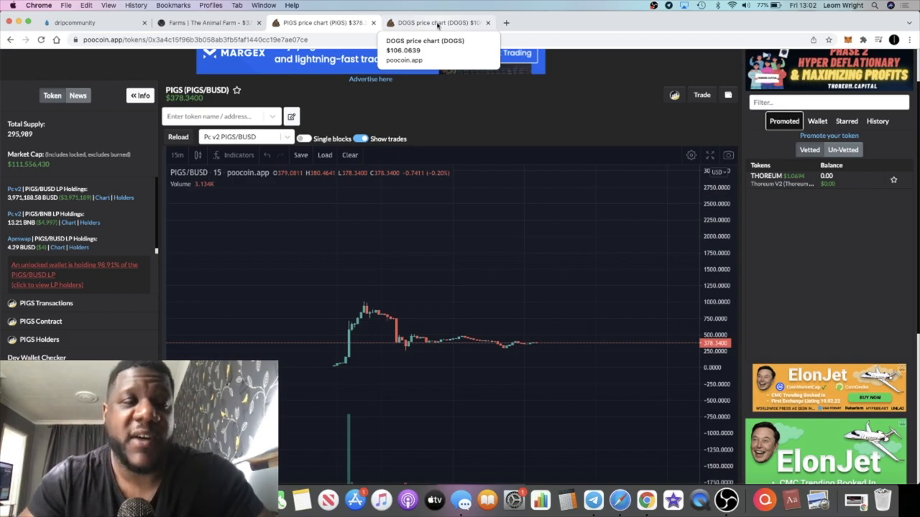
# - Show the DOGS/BUSD price chart on PooCoin
pyautogui.click(438, 26)
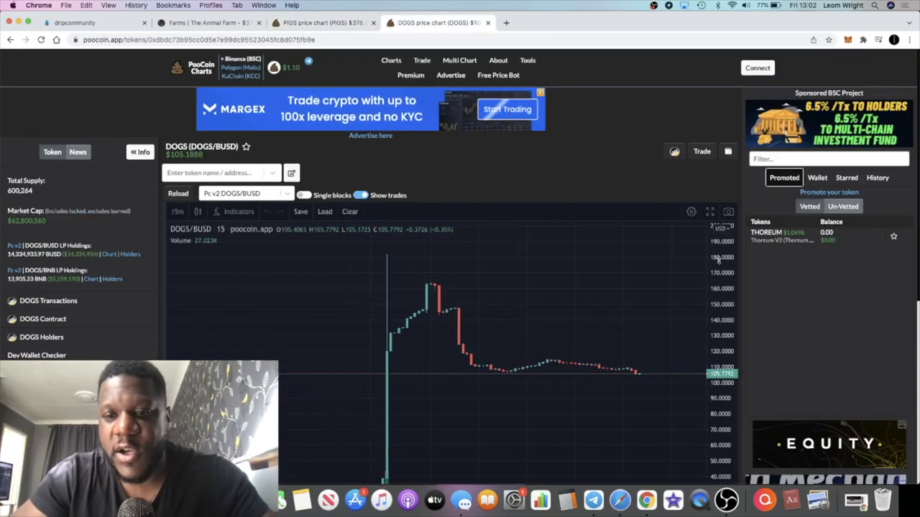
# - Widen the DOGS/BUSD chart price range to roughly -25 to 325, glancing at the PIGS chart
pyautogui.moveTo(709, 356); pyautogui.dragTo(710, 377)
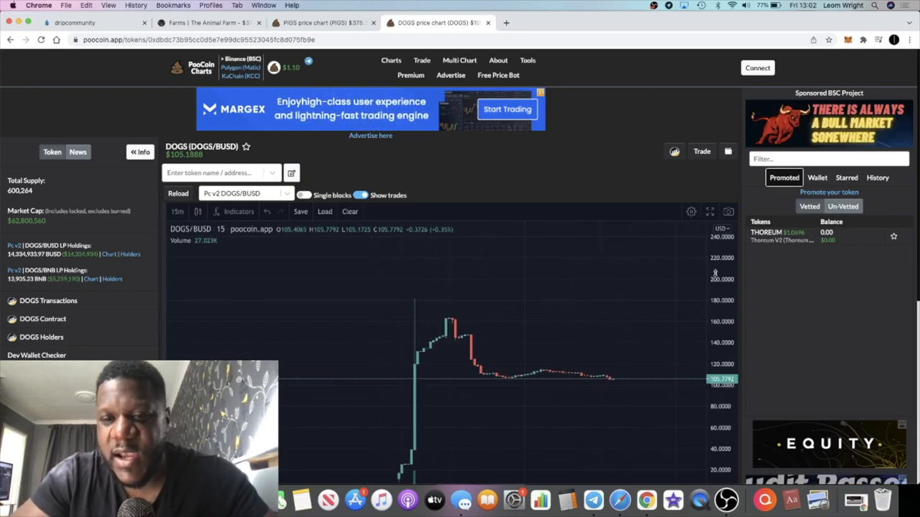
pyautogui.scroll(-2, 622, 388)
pyautogui.hotkey('ctrl', 'shift', 'Tab')
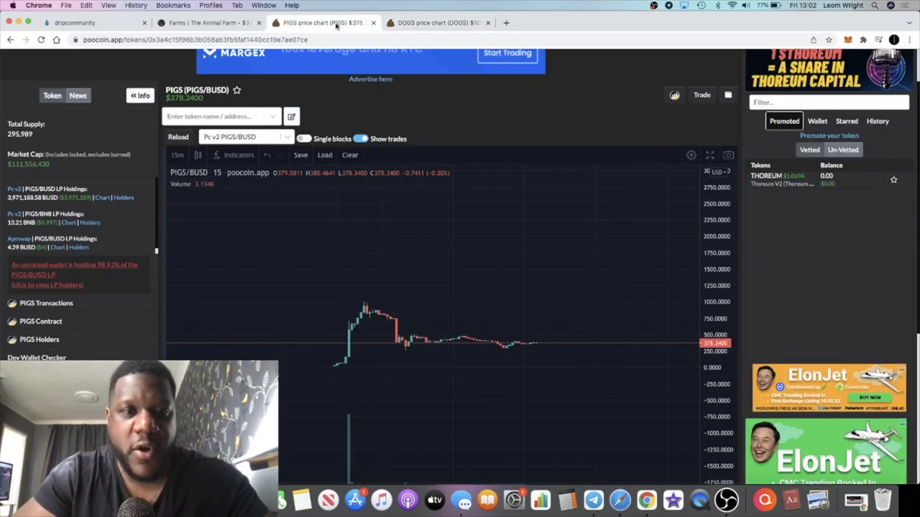
pyautogui.click(449, 24)
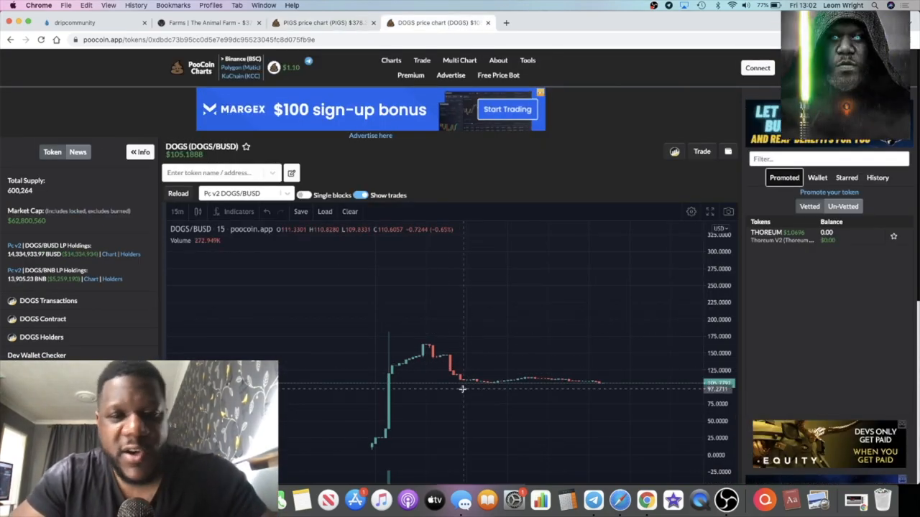
pyautogui.hscroll(2, 567, 396)
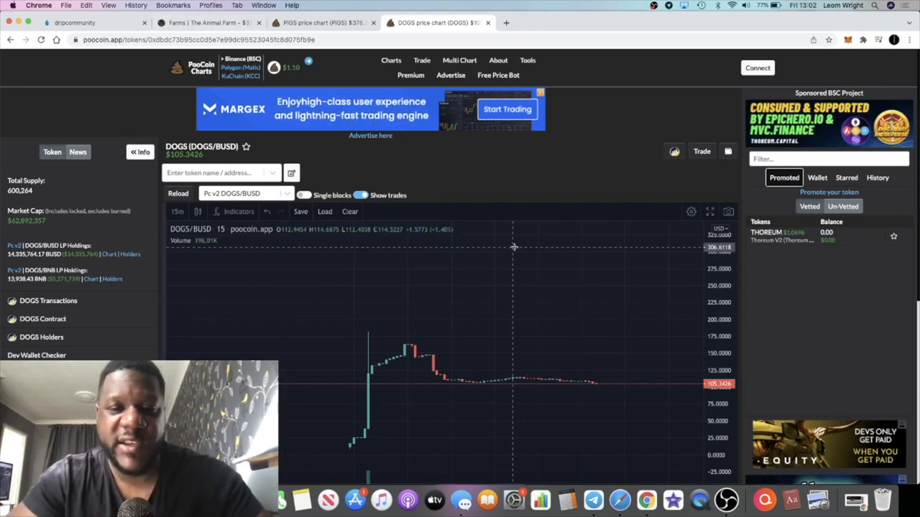
# - Return to the Animal Farm Farms page and highlight the total value locked figure repeatedly
pyautogui.click(202, 24)
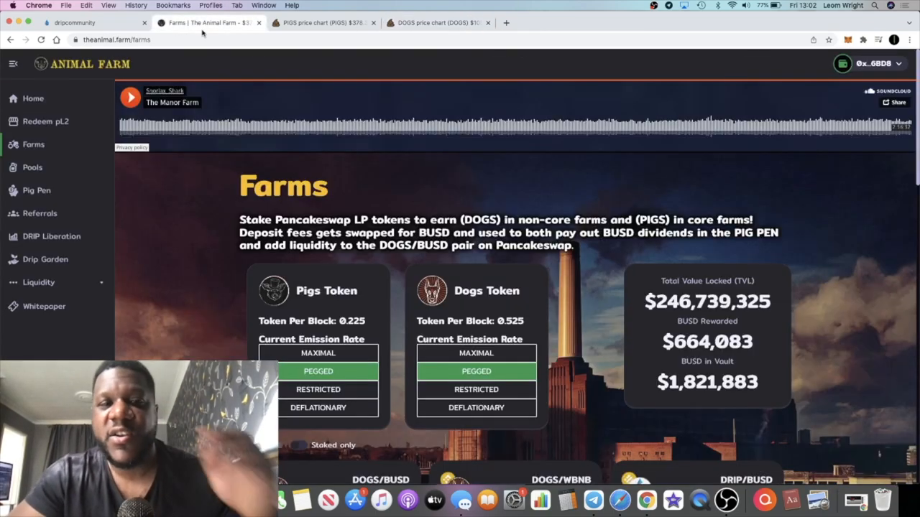
pyautogui.scroll(-3, 373, 302)
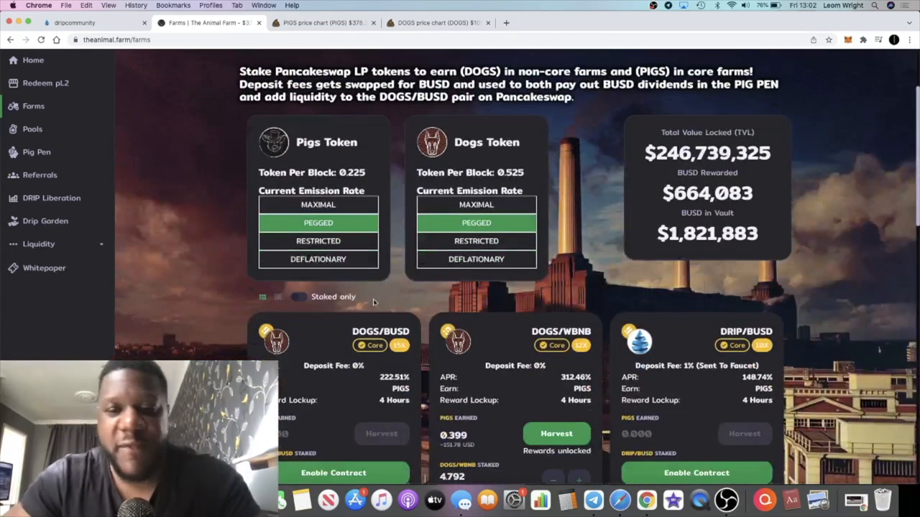
pyautogui.scroll(2, 773, 260)
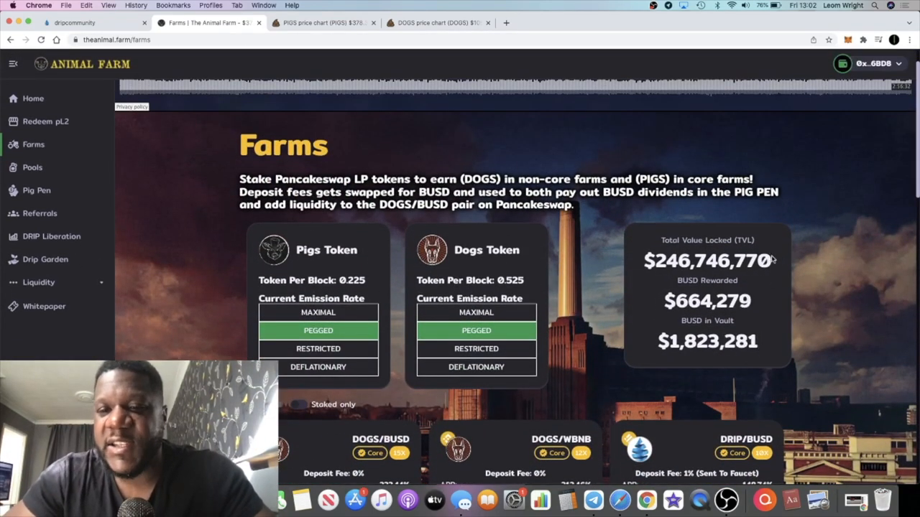
pyautogui.moveTo(772, 260); pyautogui.dragTo(658, 263)
pyautogui.click(720, 266)
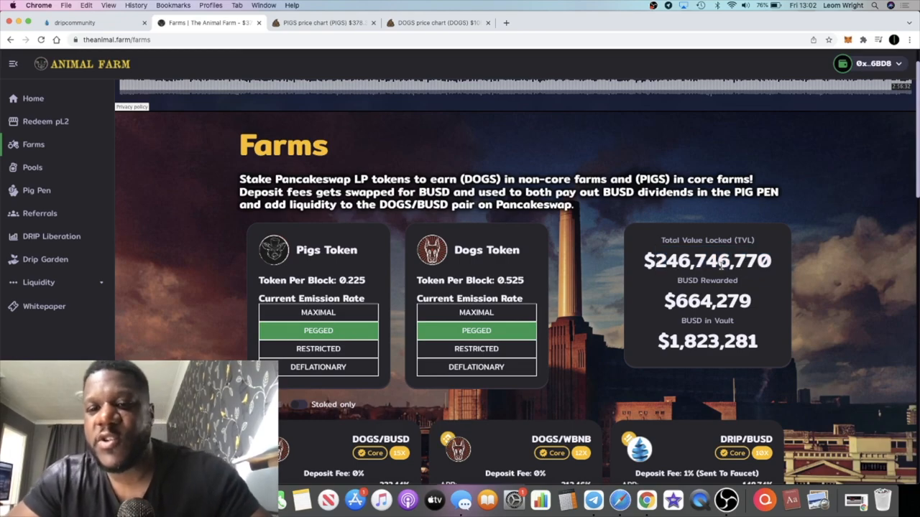
pyautogui.moveTo(644, 262); pyautogui.dragTo(750, 264)
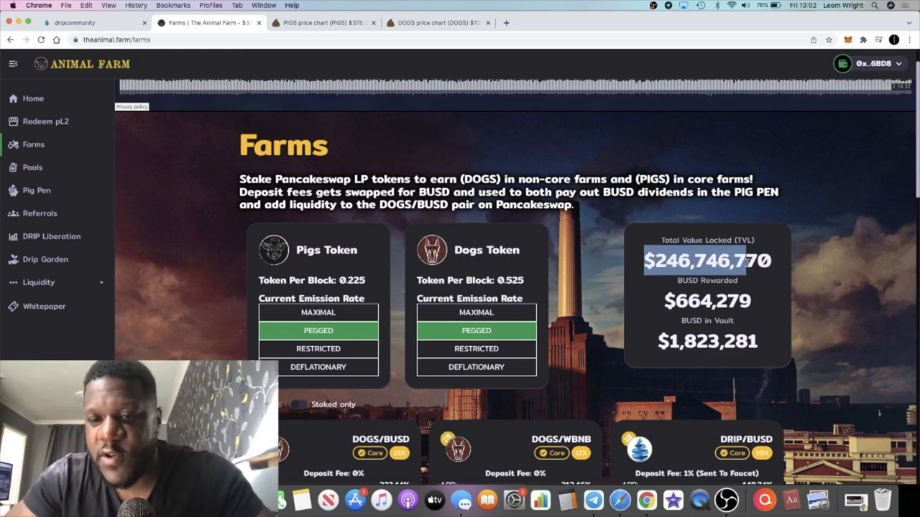
pyautogui.click(773, 266)
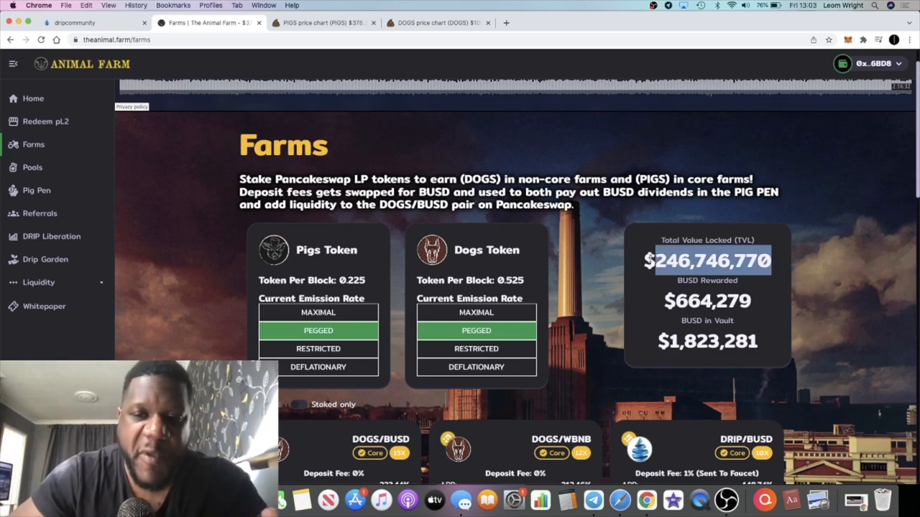
pyautogui.moveTo(769, 264); pyautogui.dragTo(643, 262)
pyautogui.click(695, 281)
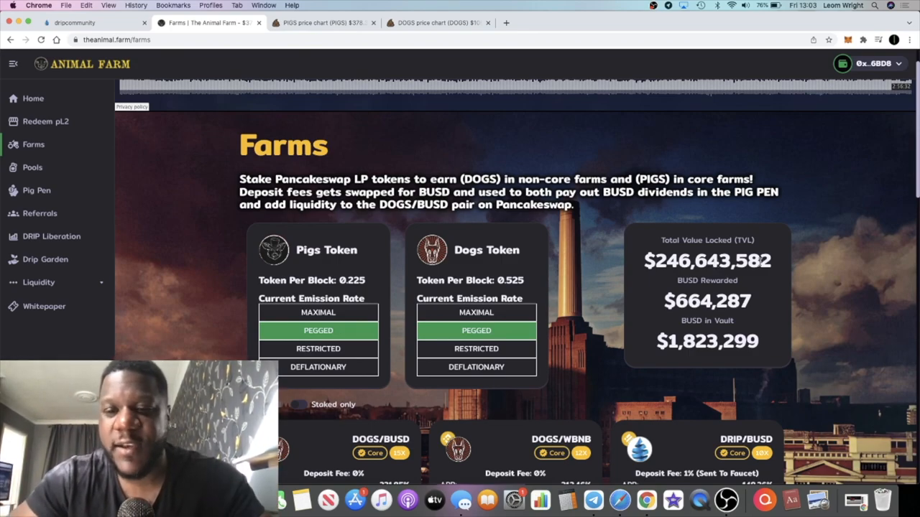
pyautogui.moveTo(769, 261); pyautogui.dragTo(656, 260)
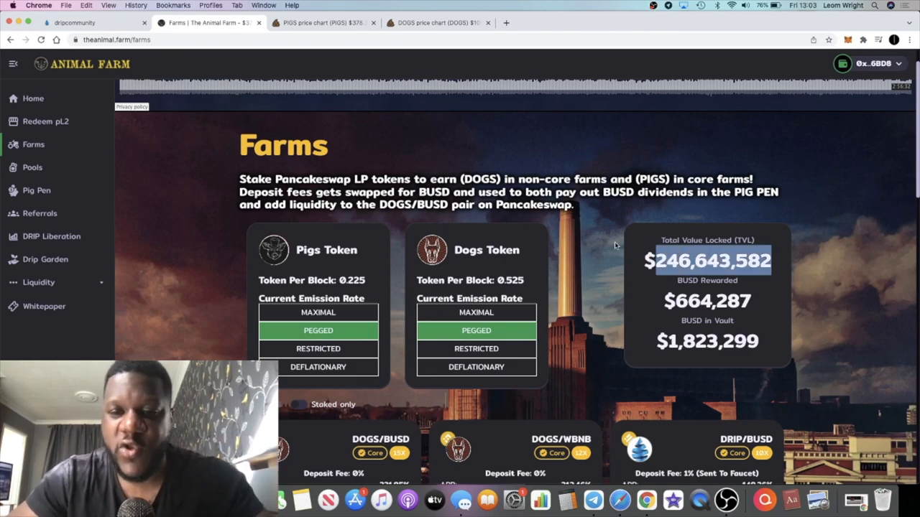
pyautogui.click(646, 250)
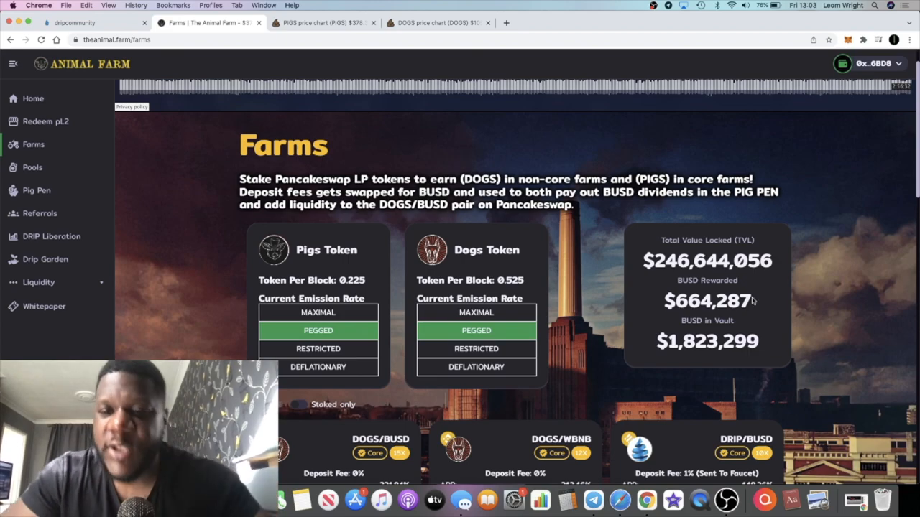
# - Highlight the BUSD Rewarded amount, then show the Pig Pen governance staking page
pyautogui.moveTo(753, 302); pyautogui.dragTo(674, 302)
pyautogui.click(674, 302)
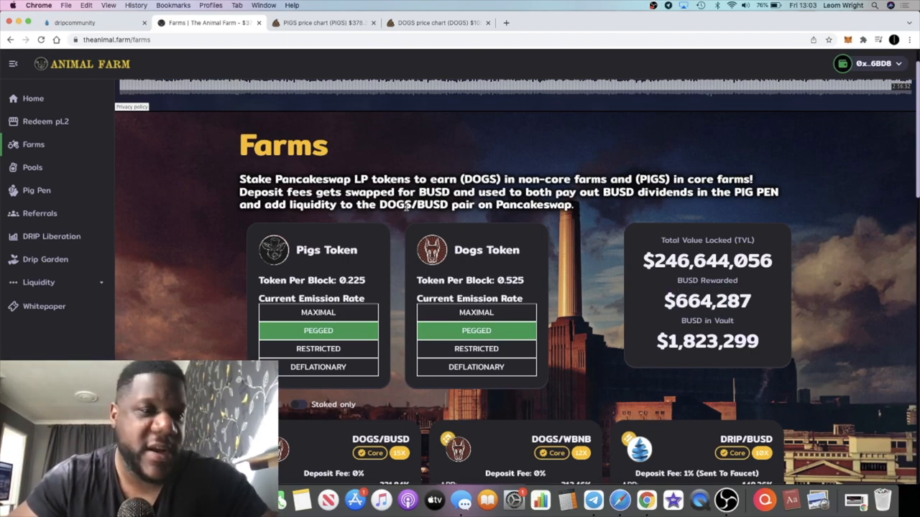
pyautogui.click(71, 200)
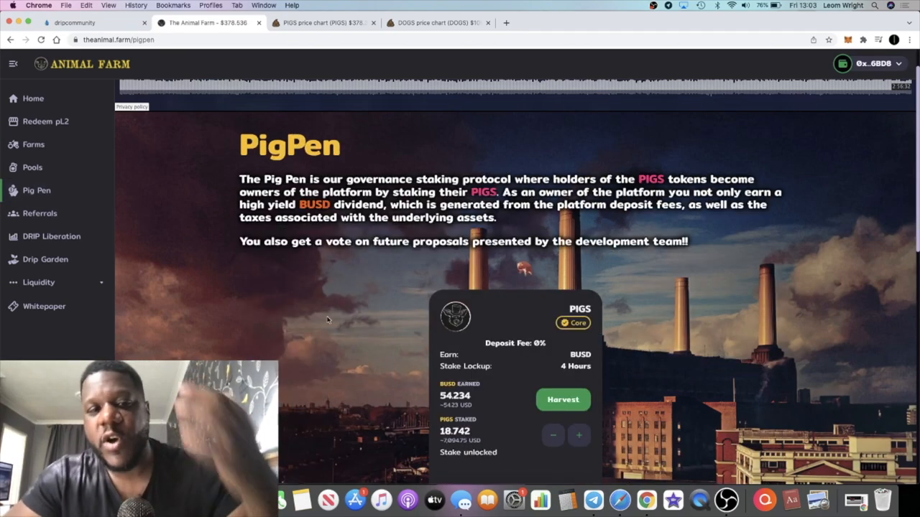
pyautogui.scroll(-5, 327, 320)
pyautogui.scroll(5, 327, 320)
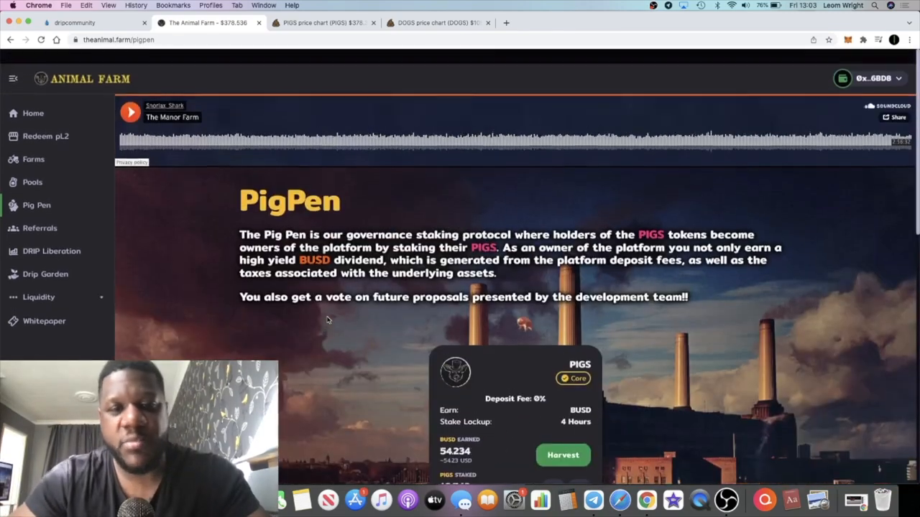
# - Highlight the PigPen heading and intro lines about staking and voting, then return to Farms
pyautogui.moveTo(351, 150); pyautogui.dragTo(247, 136)
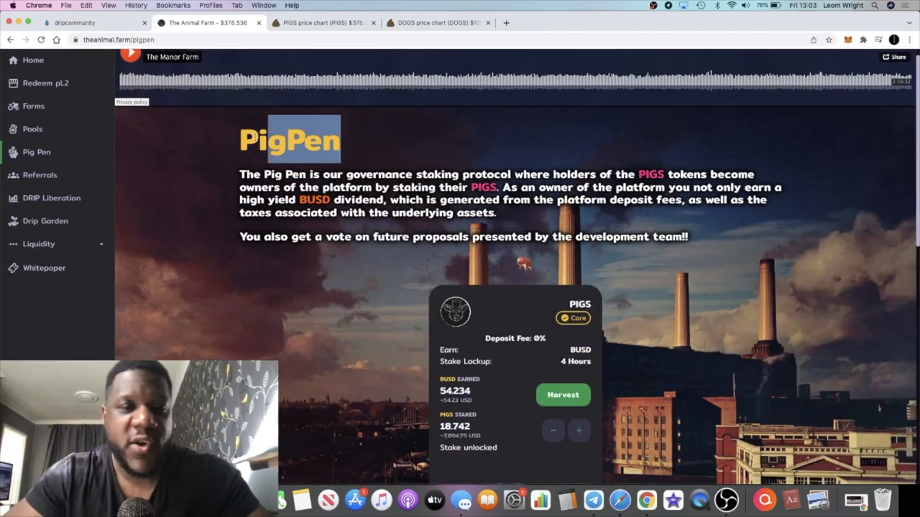
pyautogui.click(342, 166)
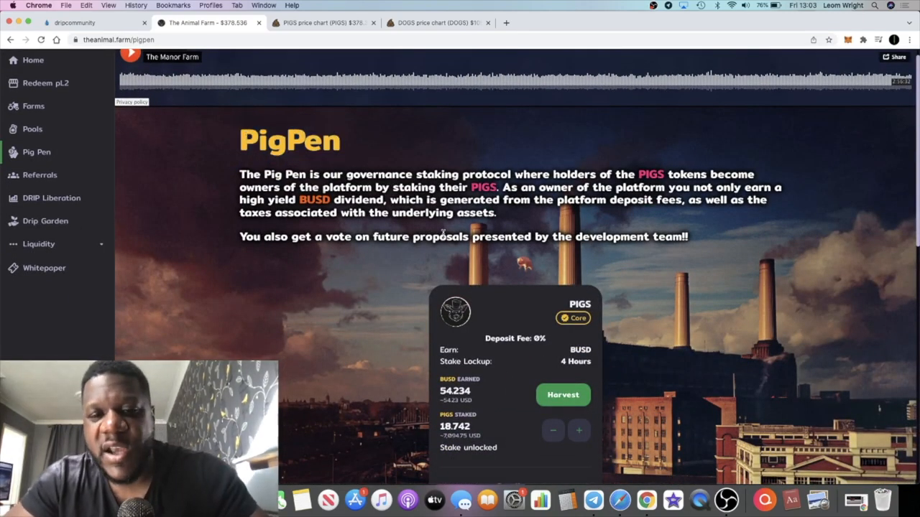
pyautogui.scroll(-2, 515, 283)
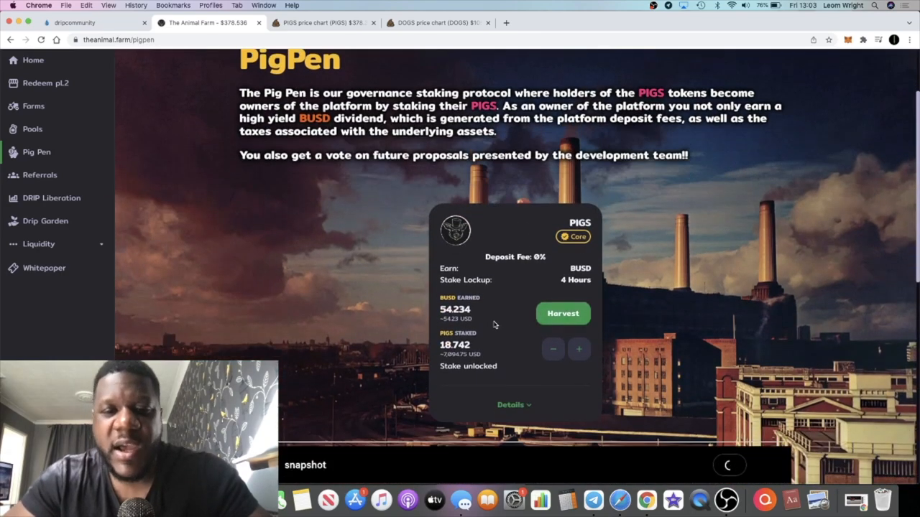
pyautogui.moveTo(476, 320); pyautogui.dragTo(409, 307)
pyautogui.click(409, 307)
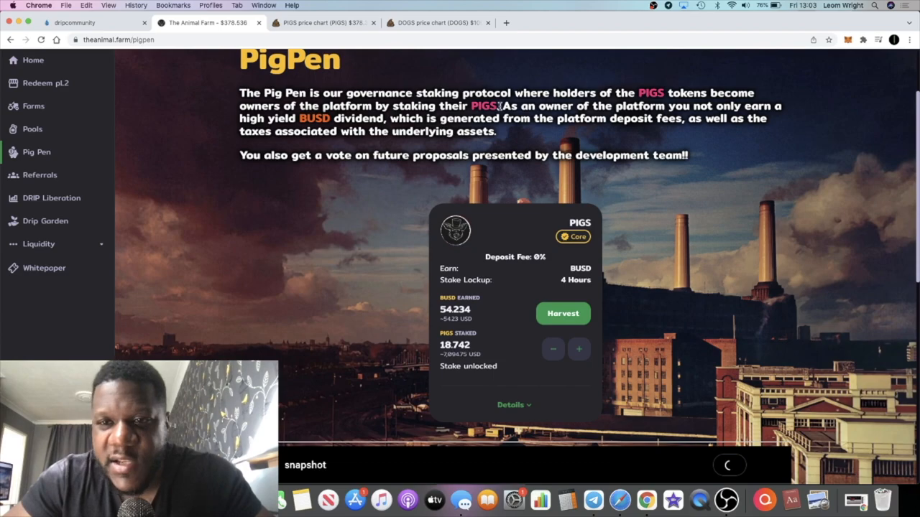
pyautogui.scroll(1, 496, 96)
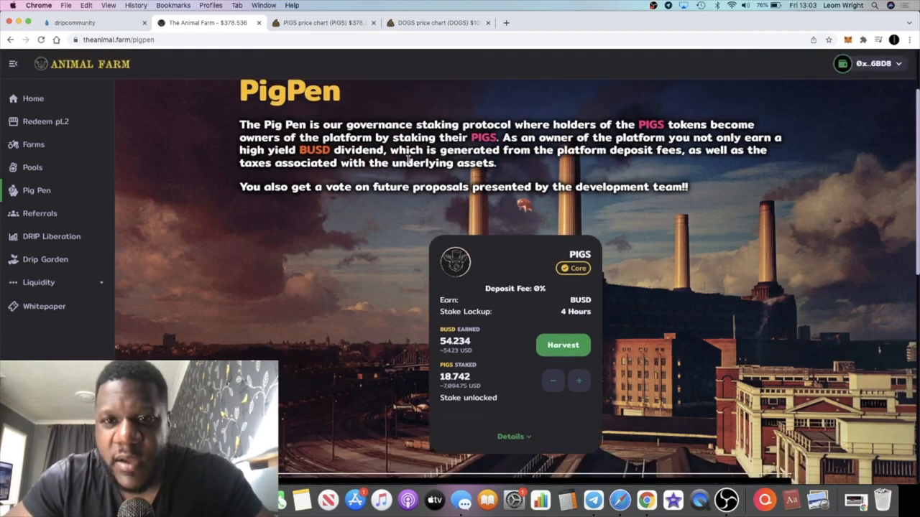
pyautogui.moveTo(243, 138); pyautogui.dragTo(462, 133)
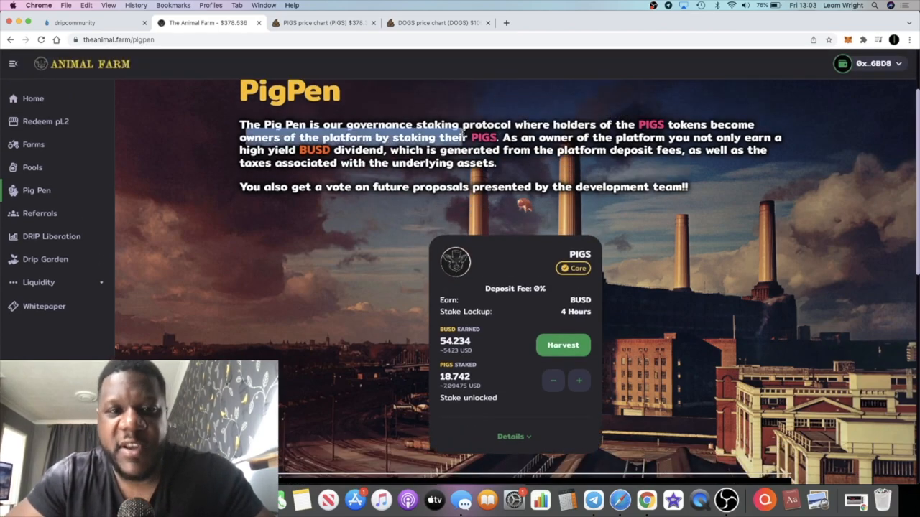
pyautogui.scroll(-1, 449, 144)
pyautogui.click(435, 156)
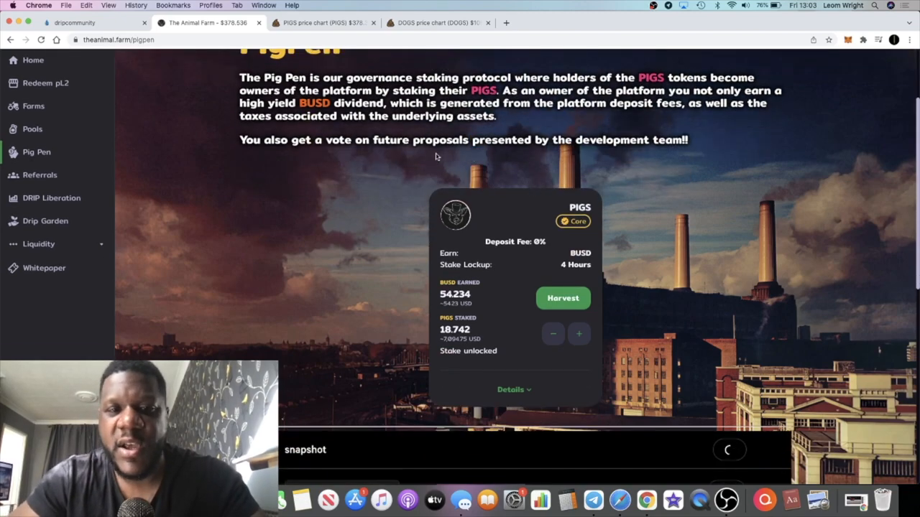
pyautogui.moveTo(345, 141); pyautogui.dragTo(546, 167)
pyautogui.click(554, 161)
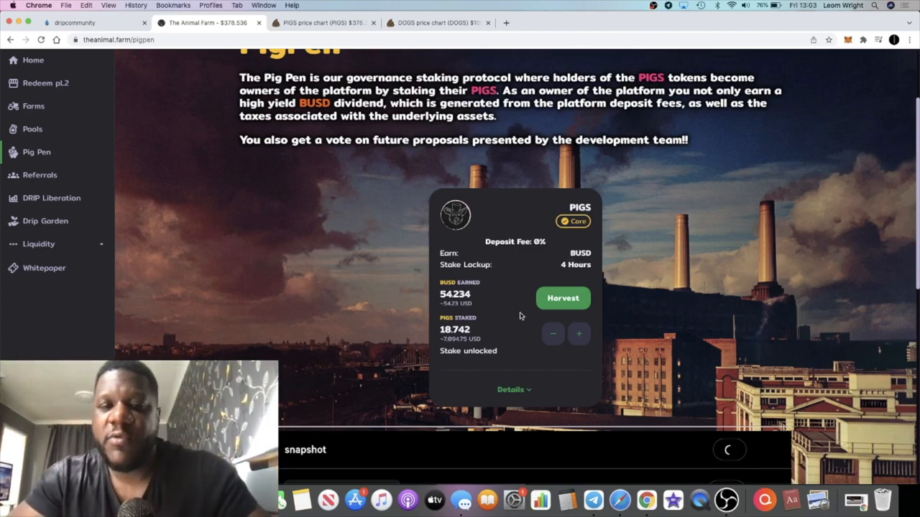
pyautogui.scroll(1, 391, 287)
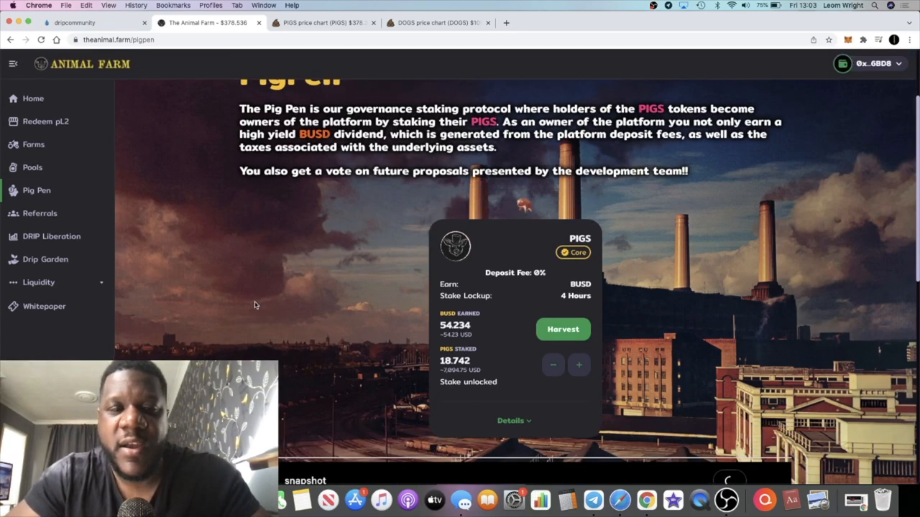
pyautogui.click(77, 148)
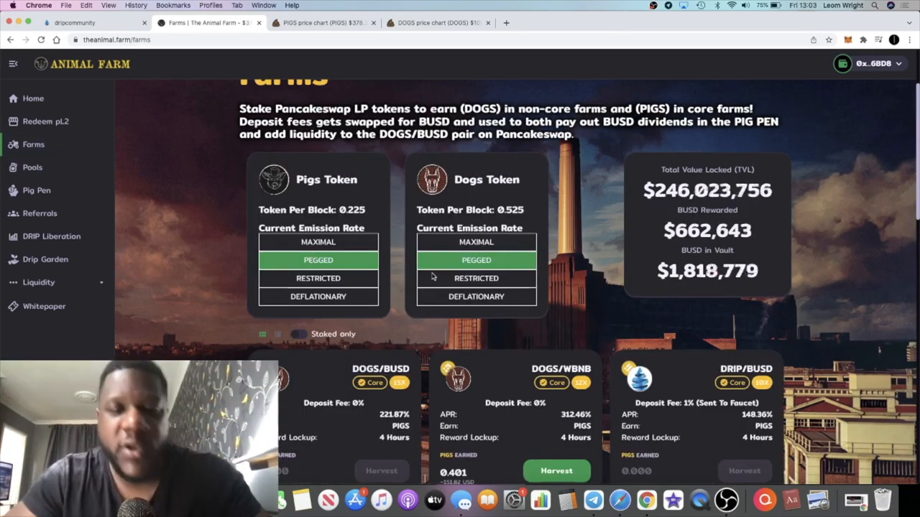
pyautogui.scroll(-5, 517, 287)
pyautogui.scroll(2, 518, 287)
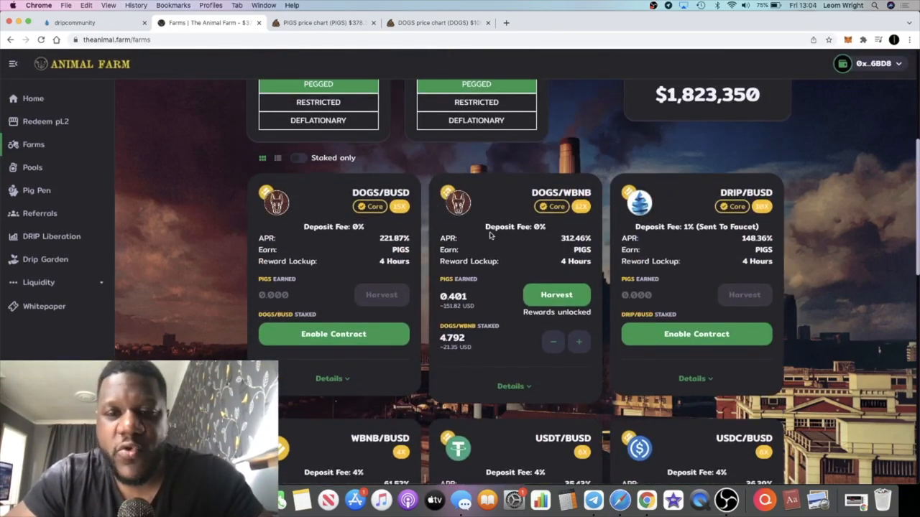
pyautogui.scroll(1, 491, 235)
pyautogui.scroll(3, 489, 231)
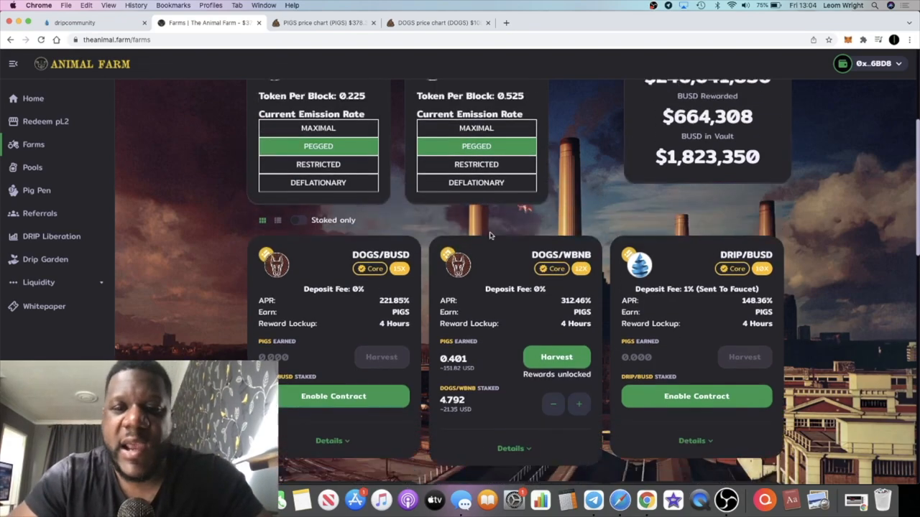
pyautogui.scroll(2, 490, 232)
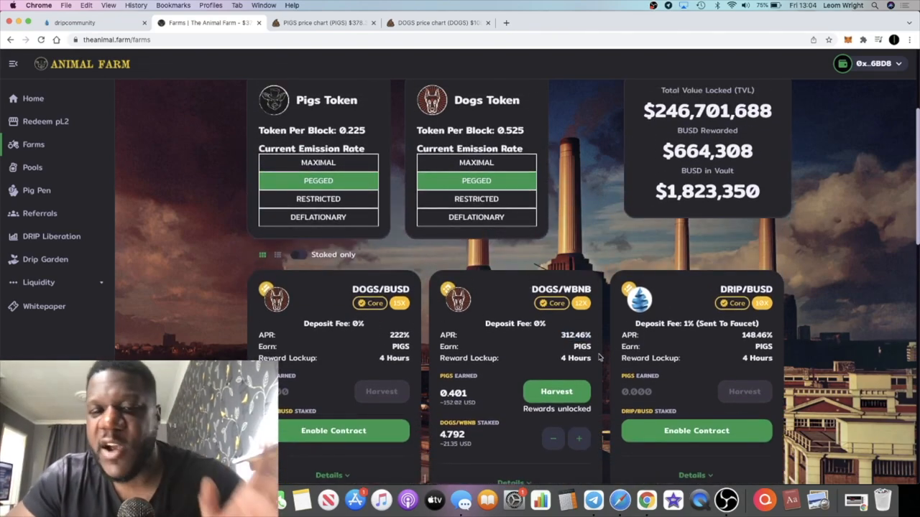
pyautogui.scroll(-2, 567, 246)
pyautogui.scroll(-3, 568, 246)
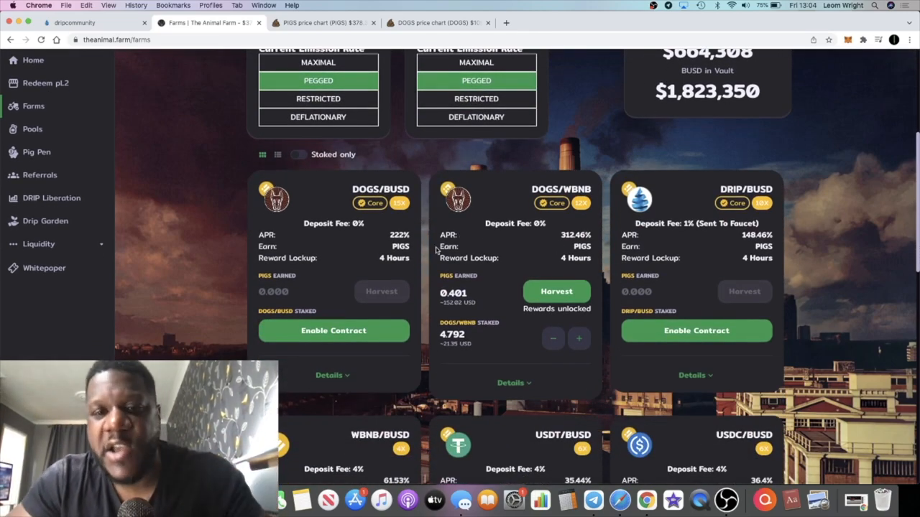
pyautogui.scroll(-1, 436, 249)
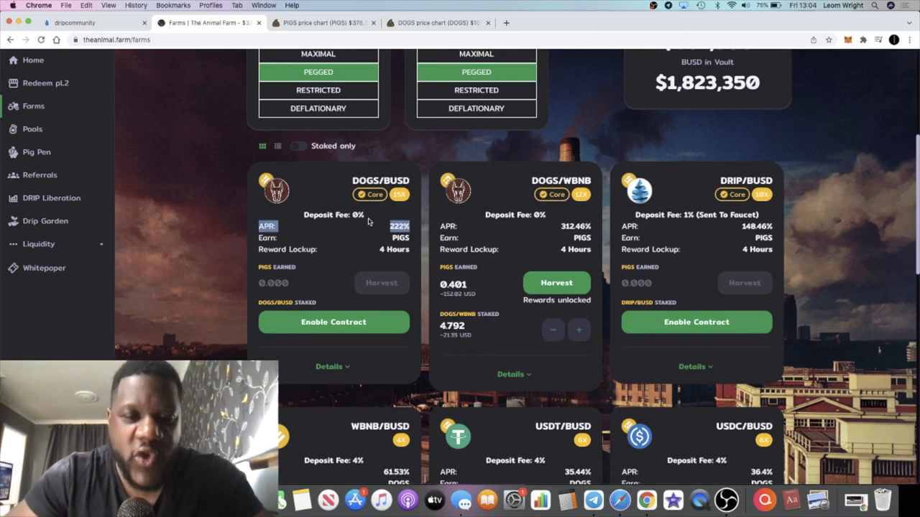
pyautogui.click(331, 367)
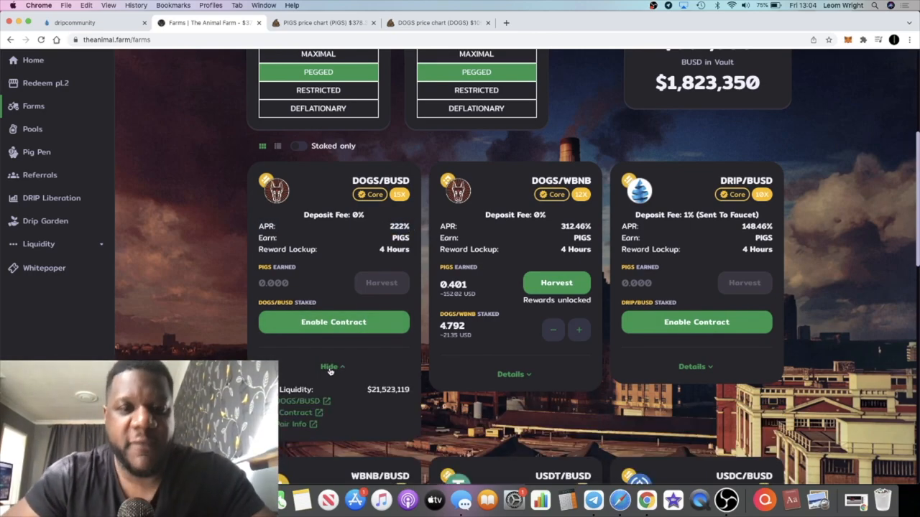
pyautogui.scroll(-2, 422, 348)
pyautogui.scroll(-5, 423, 348)
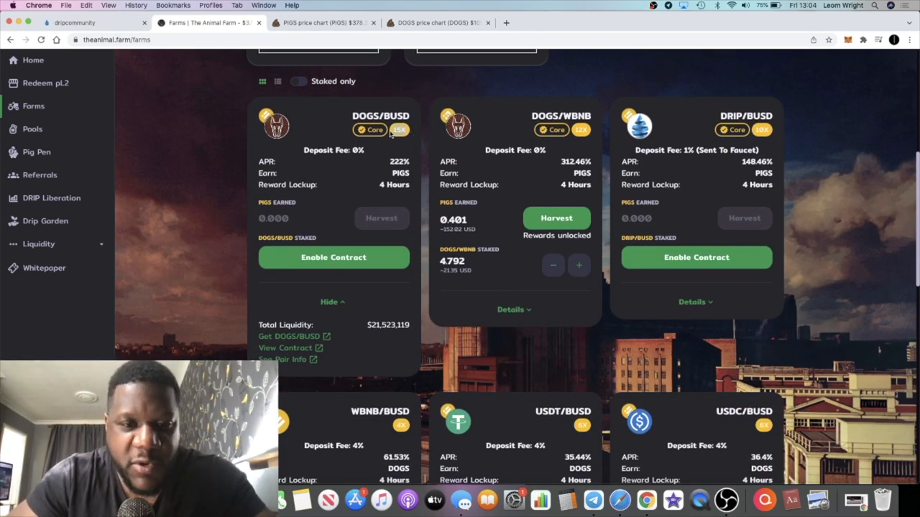
pyautogui.moveTo(463, 335); pyautogui.dragTo(475, 340)
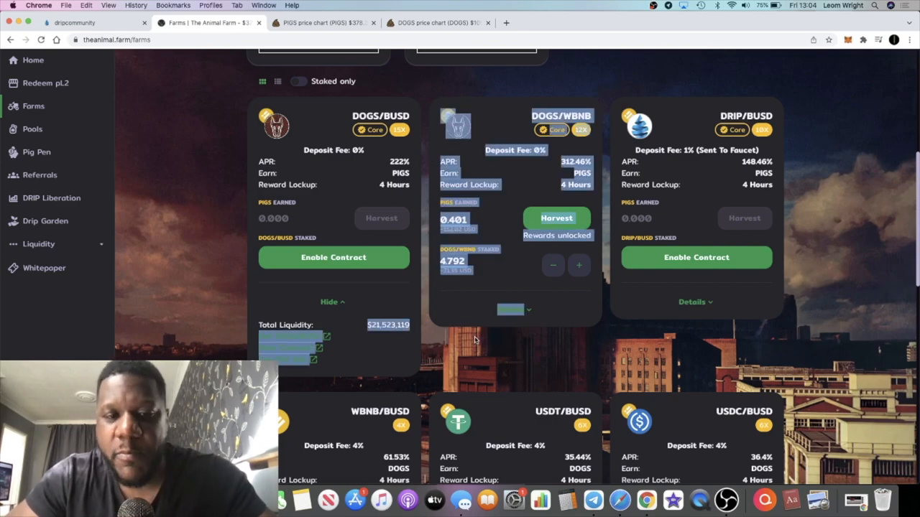
pyautogui.click(407, 327)
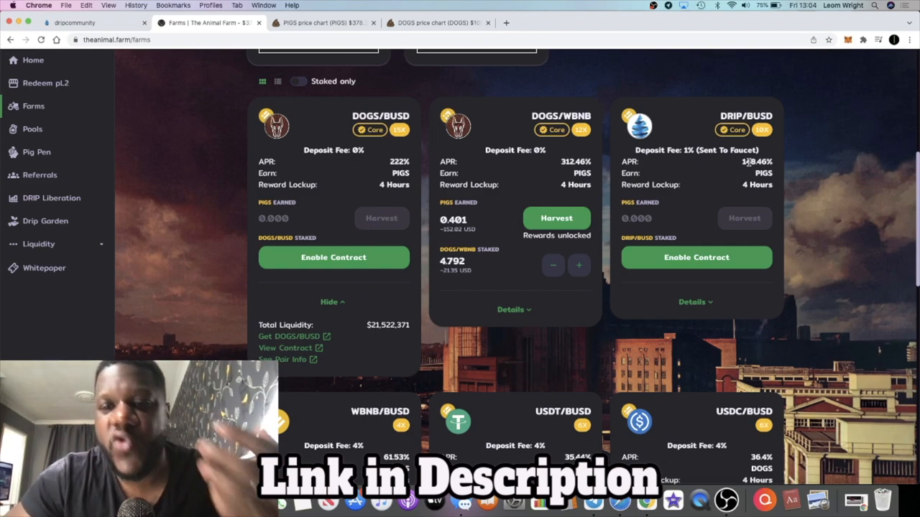
pyautogui.click(722, 118)
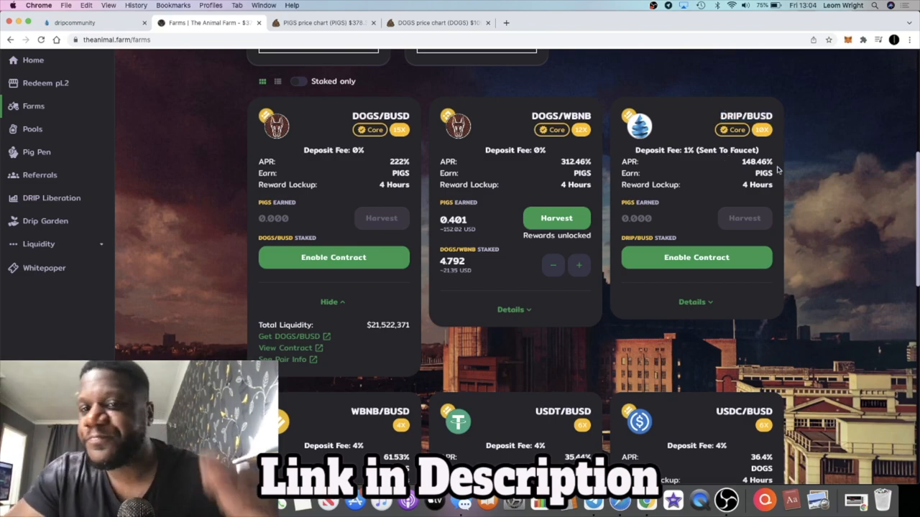
pyautogui.moveTo(773, 162); pyautogui.dragTo(721, 166)
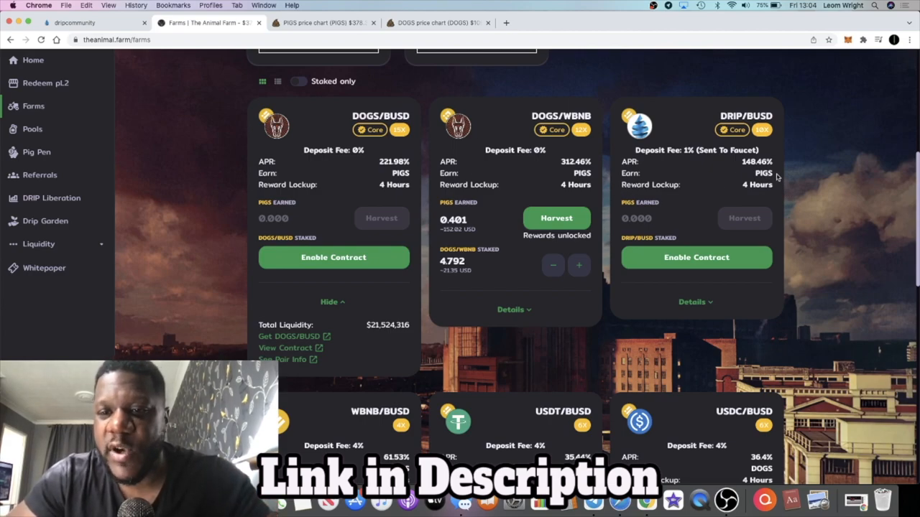
pyautogui.moveTo(776, 176); pyautogui.dragTo(676, 164)
pyautogui.click(673, 175)
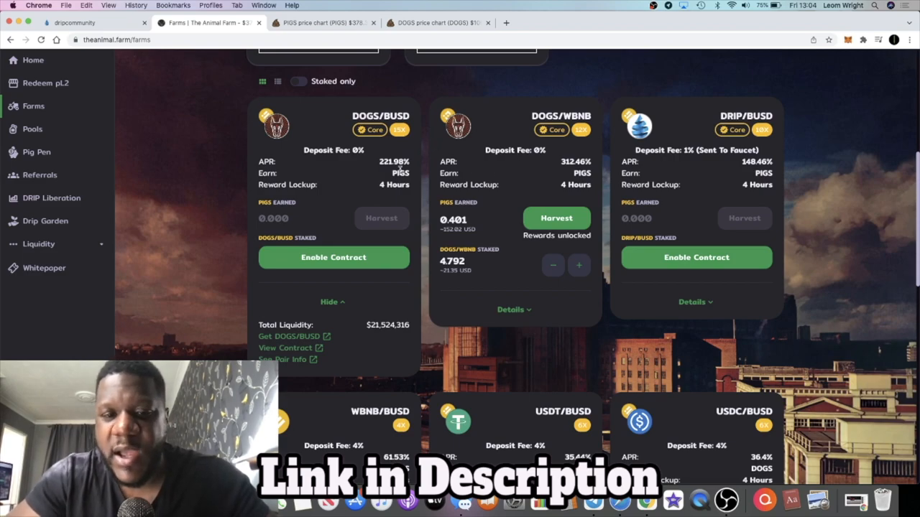
pyautogui.moveTo(693, 150); pyautogui.dragTo(627, 155)
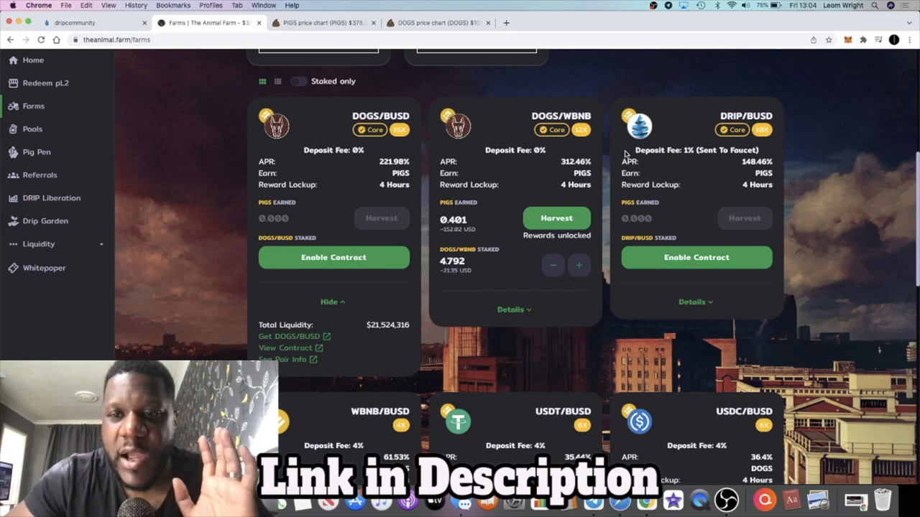
pyautogui.scroll(-5, 627, 154)
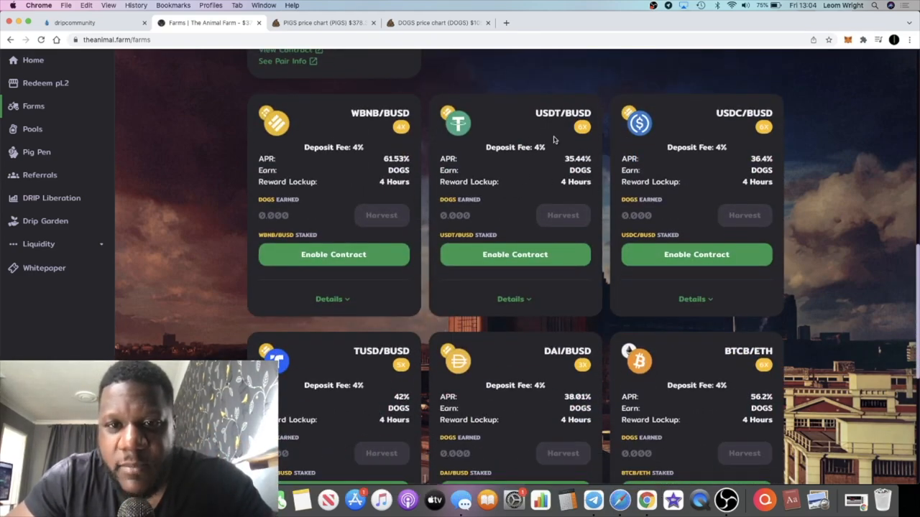
pyautogui.moveTo(551, 152); pyautogui.dragTo(484, 147)
pyautogui.click(485, 146)
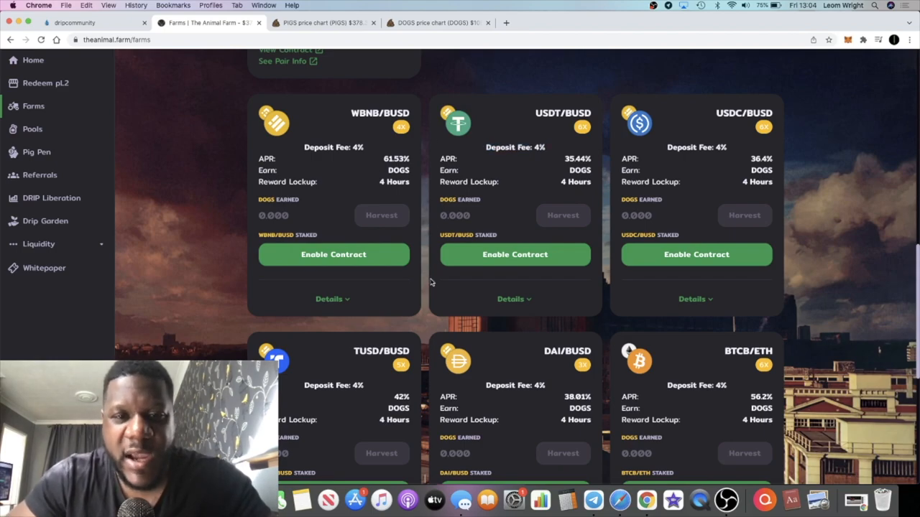
pyautogui.scroll(2, 432, 282)
pyautogui.scroll(4, 431, 282)
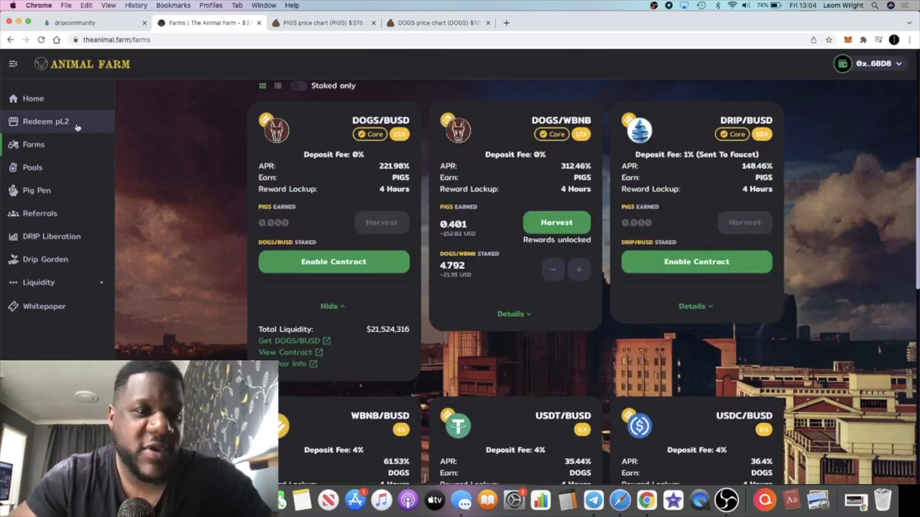
pyautogui.click(36, 167)
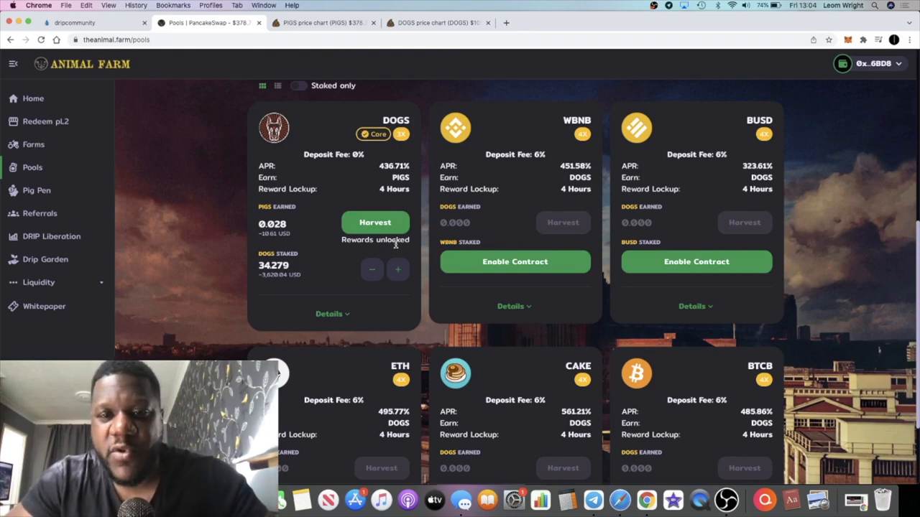
# - Review the WBNB and DOGS pool fees, then show the Drip Garden page
pyautogui.click(492, 148)
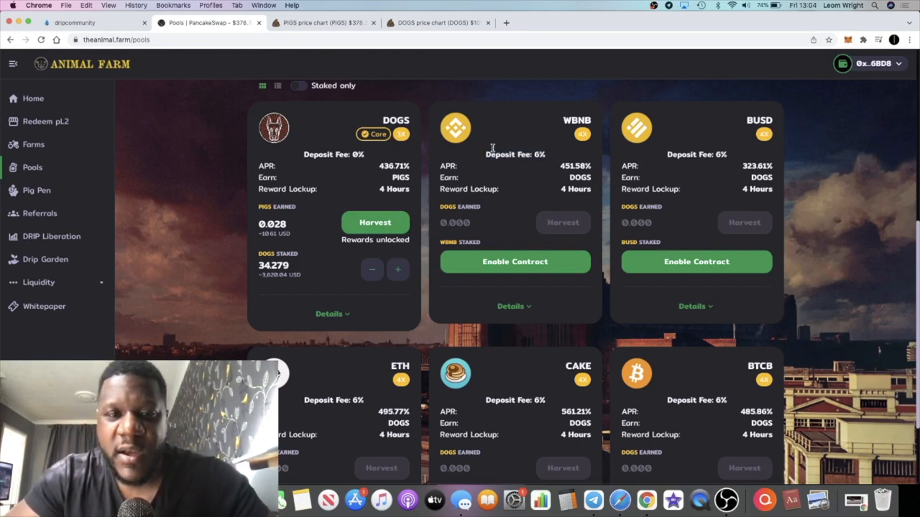
pyautogui.click(300, 152)
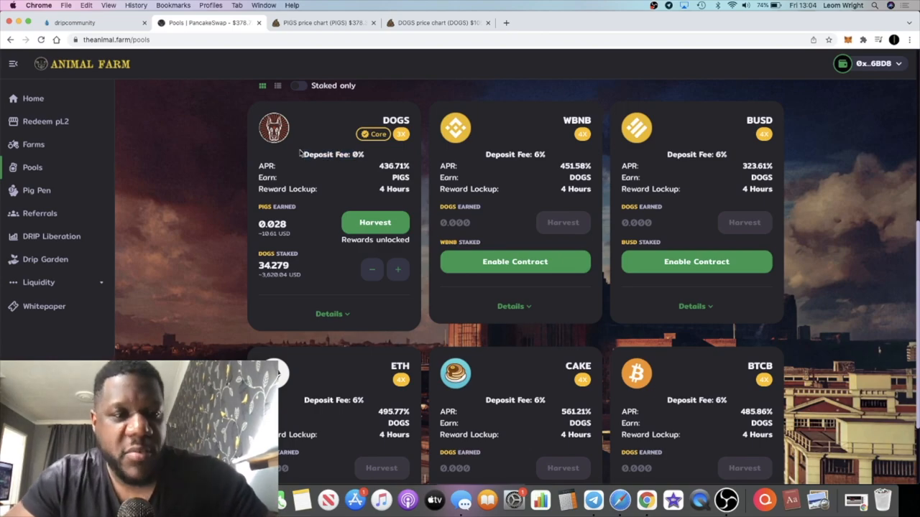
pyautogui.click(66, 260)
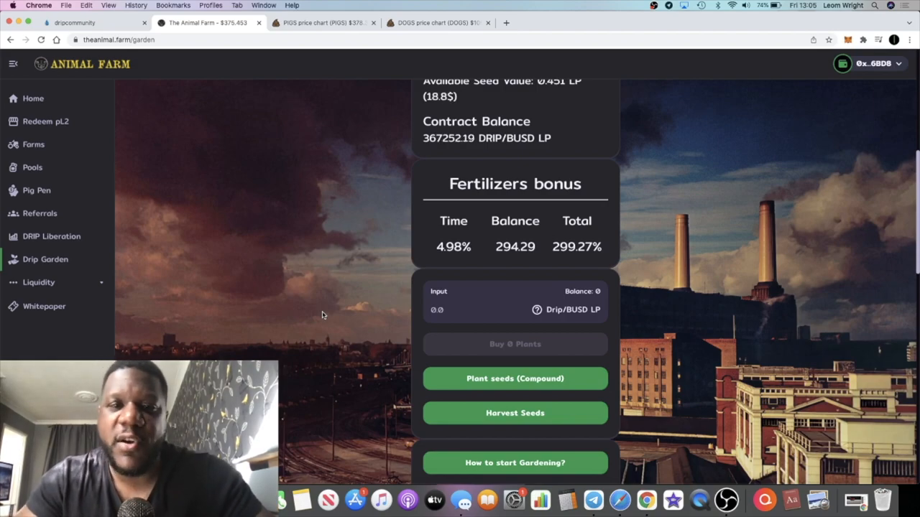
pyautogui.scroll(2, 322, 314)
pyautogui.scroll(2, 327, 273)
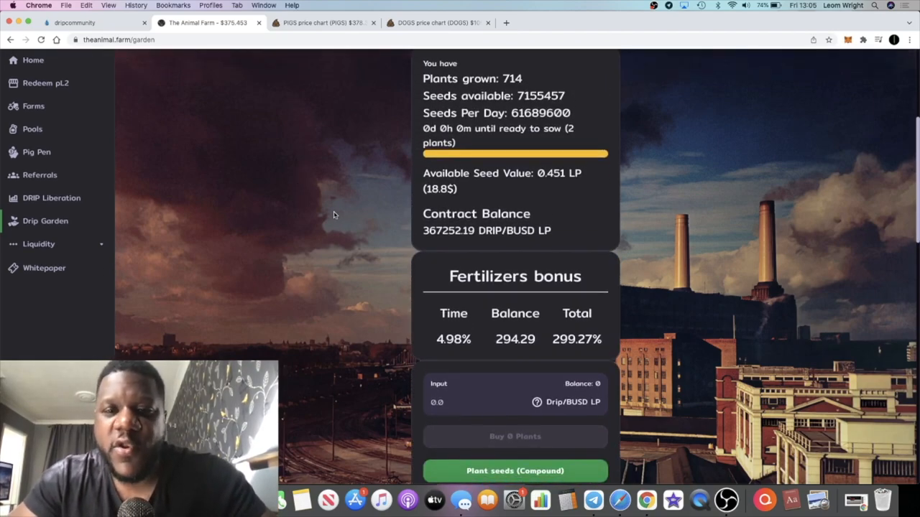
pyautogui.scroll(1, 333, 214)
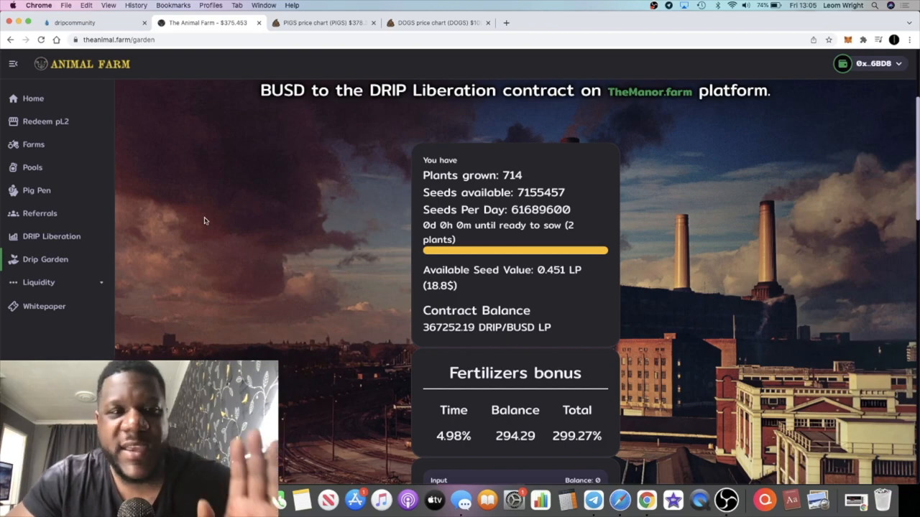
pyautogui.click(92, 236)
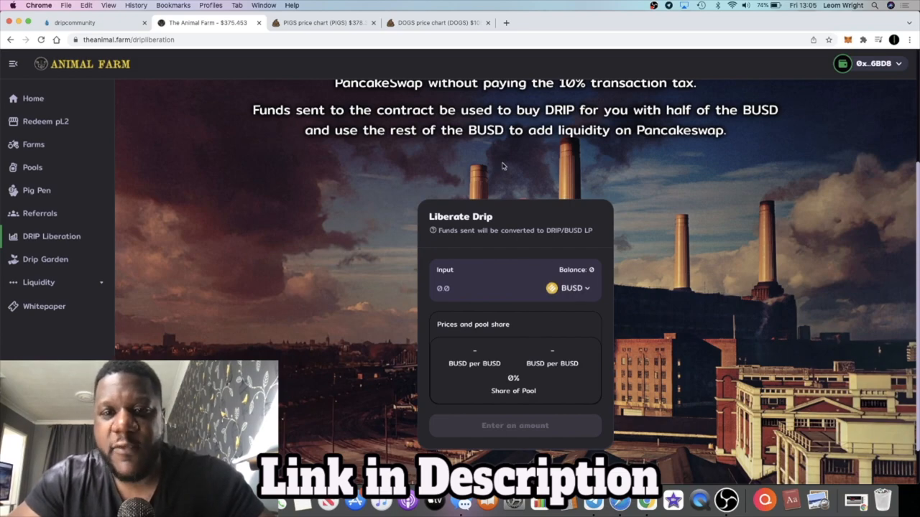
pyautogui.scroll(2, 503, 166)
pyautogui.moveTo(558, 125); pyautogui.dragTo(683, 140)
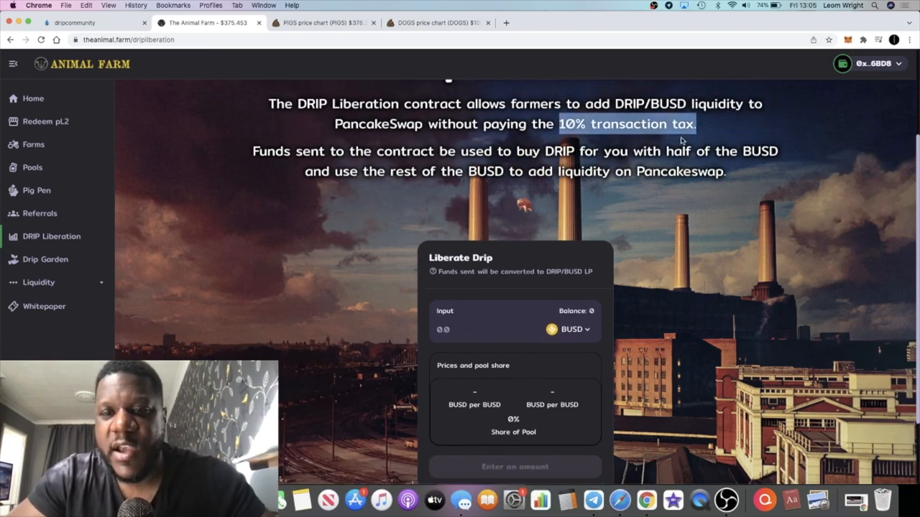
pyautogui.click(338, 140)
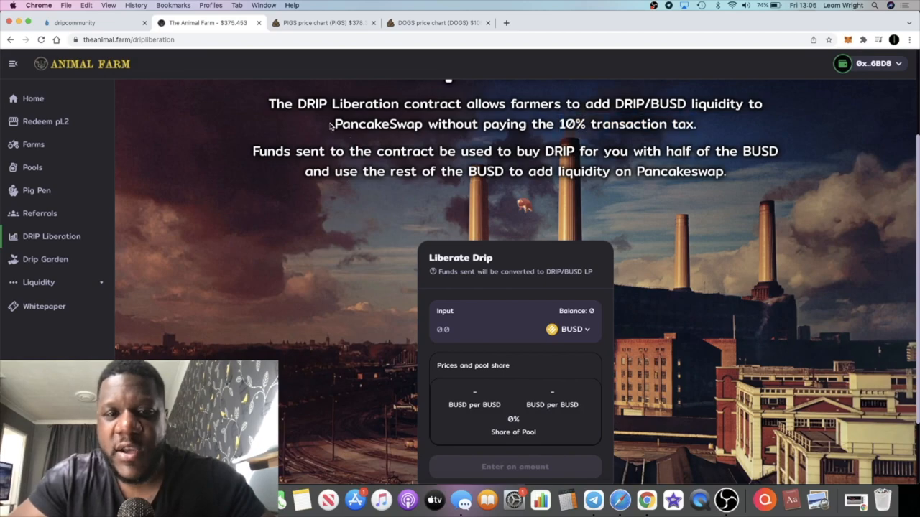
pyautogui.moveTo(331, 126); pyautogui.dragTo(424, 124)
pyautogui.moveTo(667, 124); pyautogui.dragTo(560, 123)
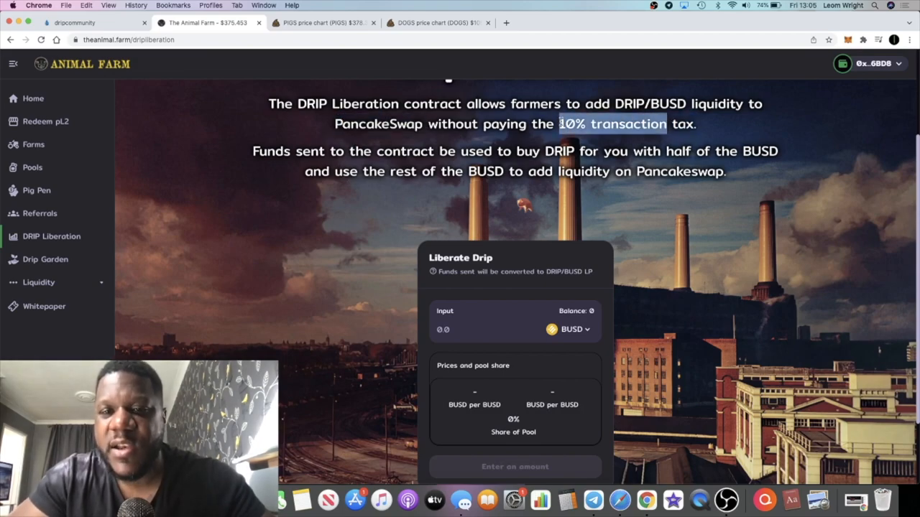
pyautogui.click(560, 123)
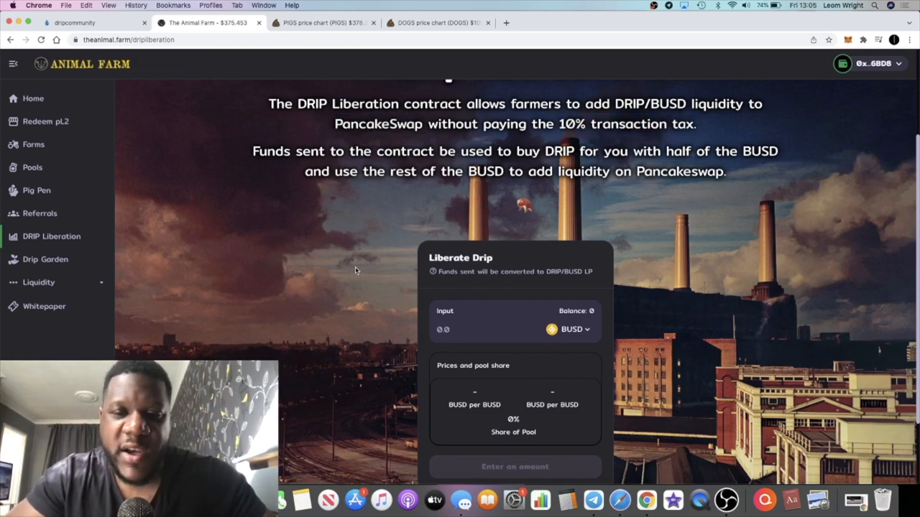
pyautogui.scroll(-3, 355, 270)
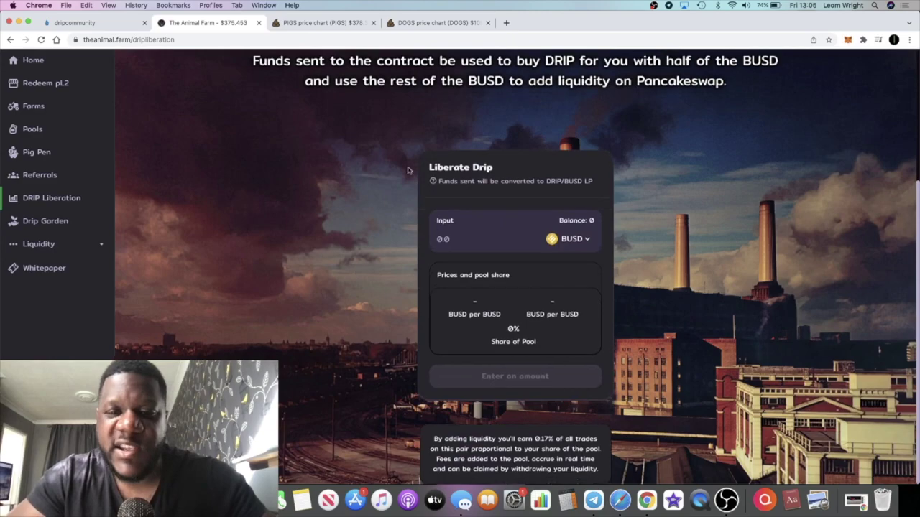
pyautogui.click(45, 221)
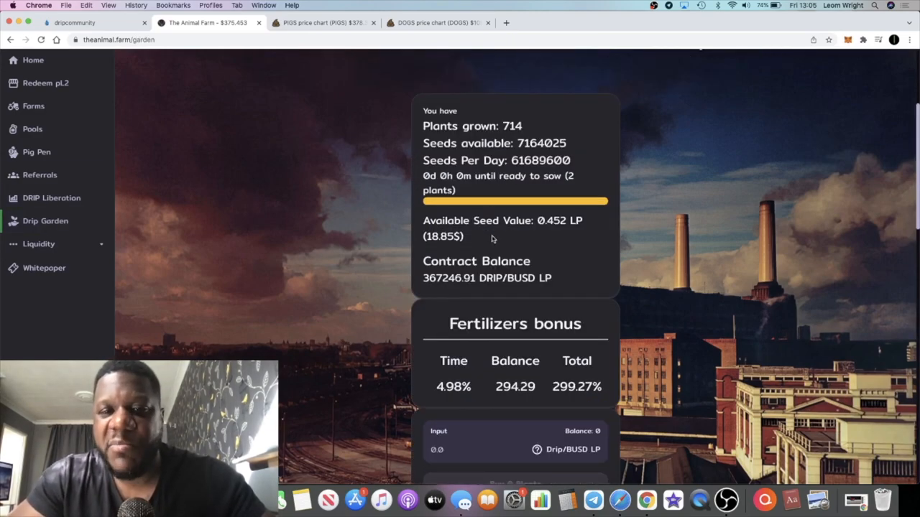
pyautogui.scroll(-1, 454, 240)
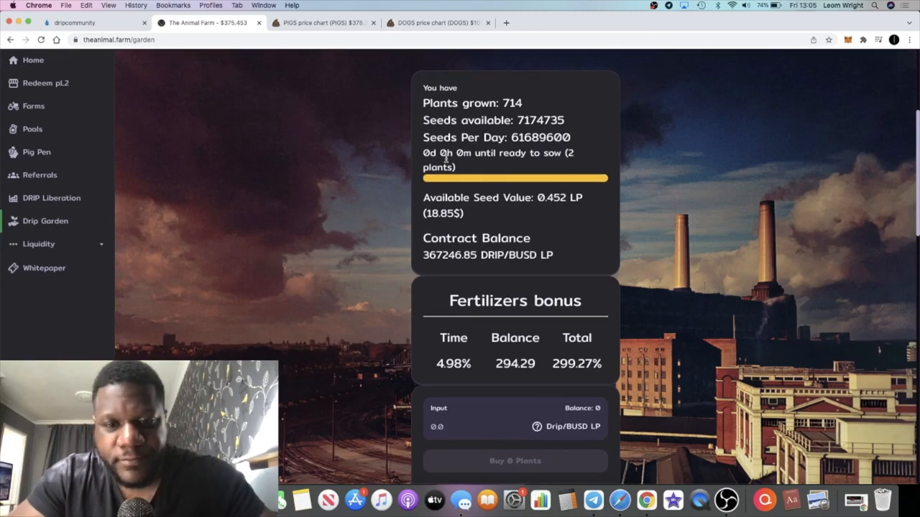
pyautogui.scroll(-5, 431, 187)
pyautogui.scroll(-1, 431, 187)
# - Compound the garden seeds into new plants and confirm the transaction in MetaMask
pyautogui.click(499, 290)
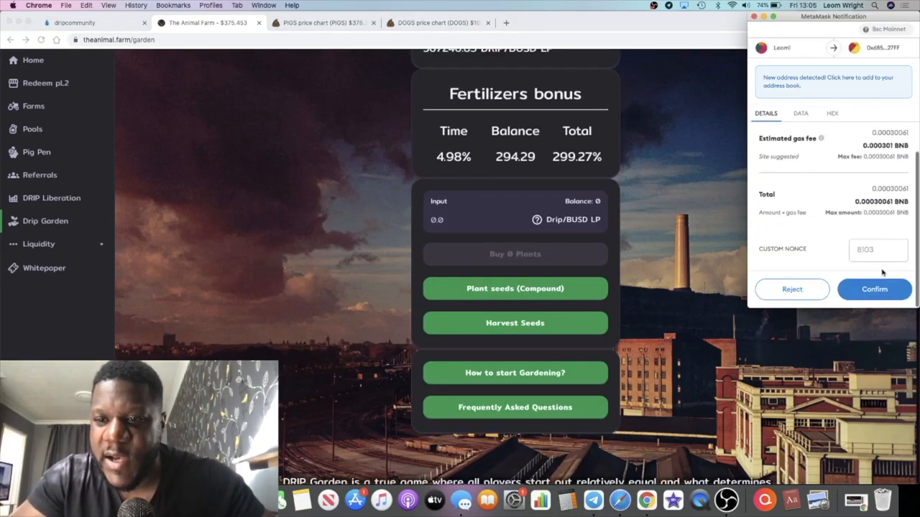
pyautogui.click(884, 285)
pyautogui.scroll(5, 644, 227)
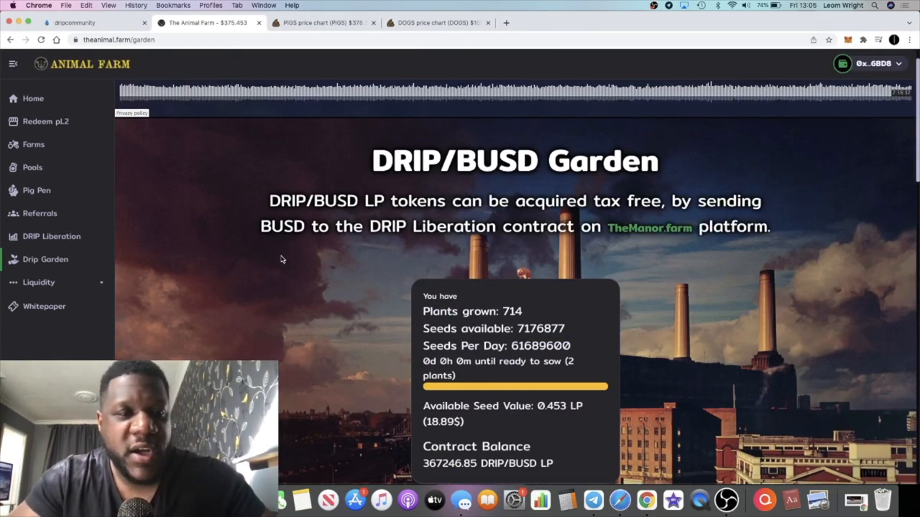
# - Check the DRIP/BUSD farm's APR on Farms, then show the DRIP/BUSD Garden page
pyautogui.click(65, 152)
pyautogui.scroll(-4, 601, 313)
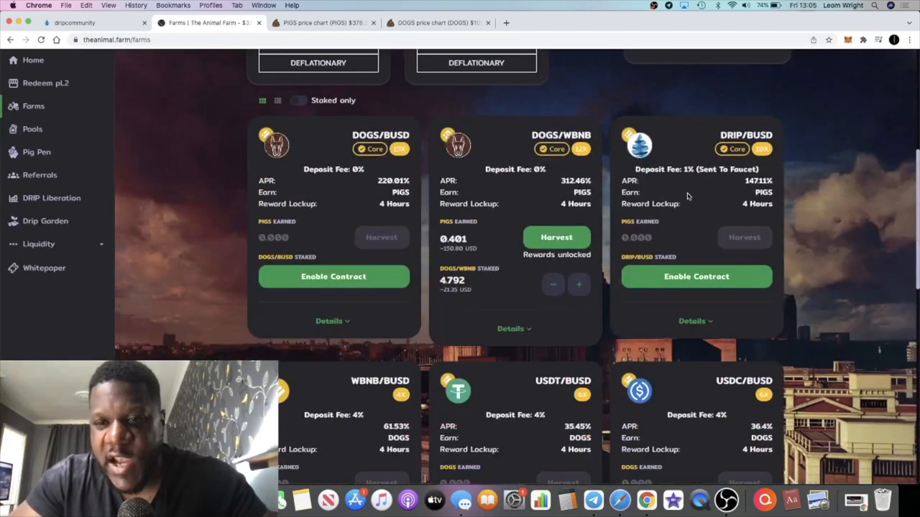
pyautogui.moveTo(747, 181); pyautogui.dragTo(793, 188)
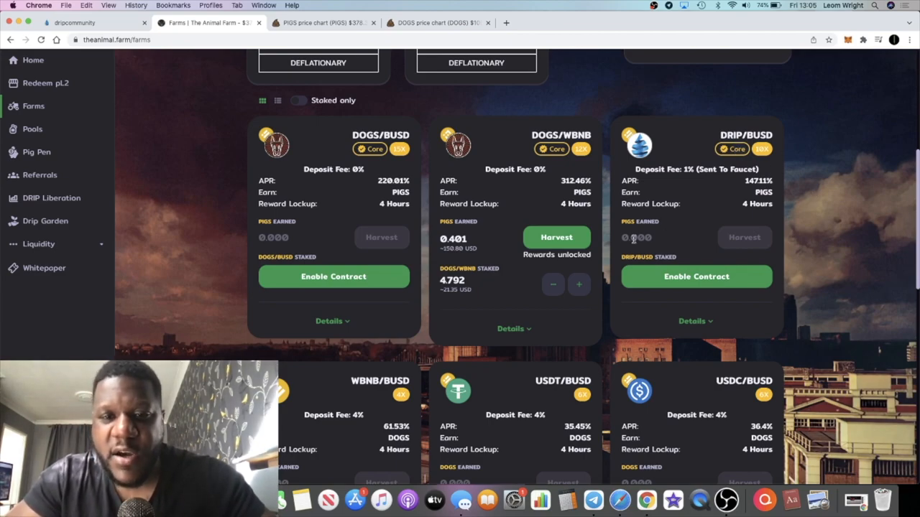
pyautogui.scroll(5, 497, 225)
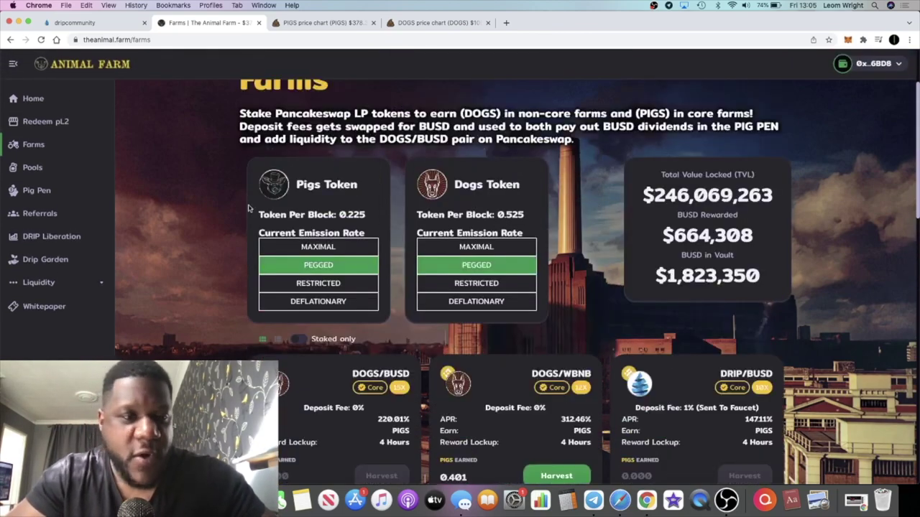
pyautogui.click(69, 260)
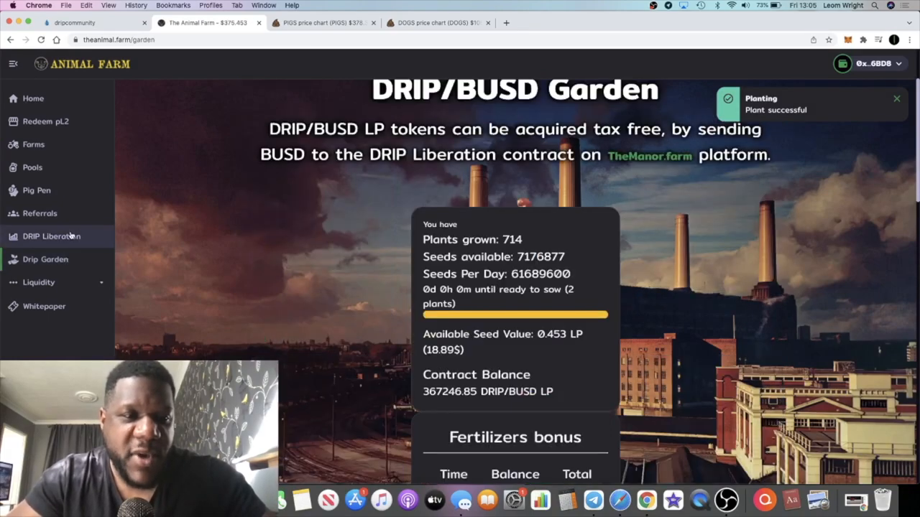
# - Visit Drip Liberation and Farms, then show the Layer 2 pL2 Presale Swap page
pyautogui.click(69, 238)
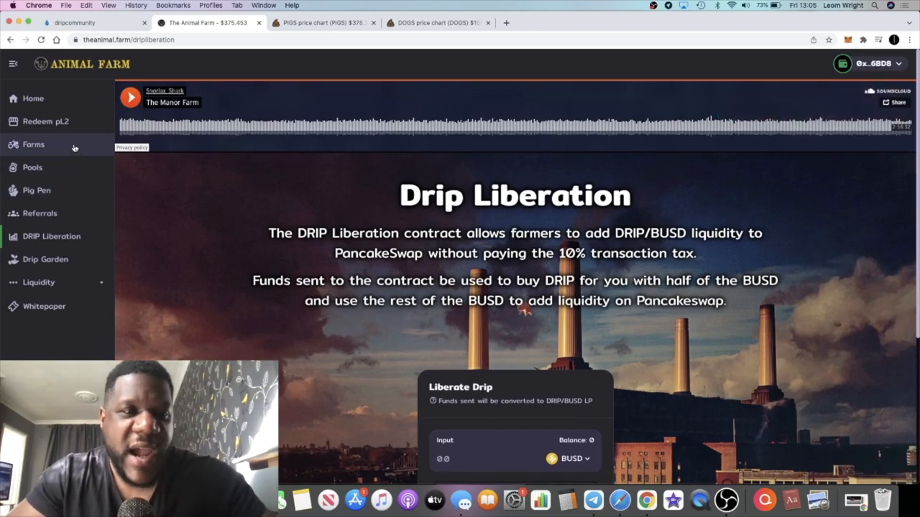
pyautogui.click(74, 146)
pyautogui.scroll(-3, 293, 299)
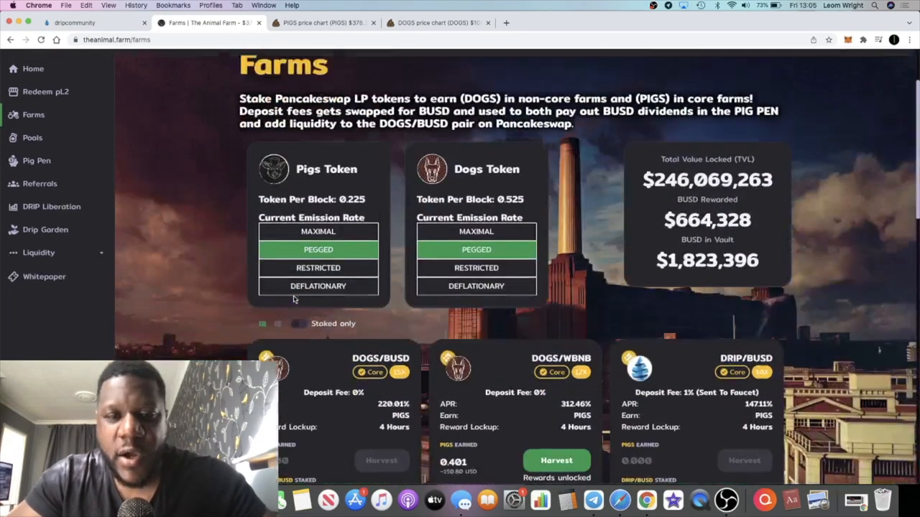
pyautogui.scroll(3, 293, 300)
pyautogui.click(72, 122)
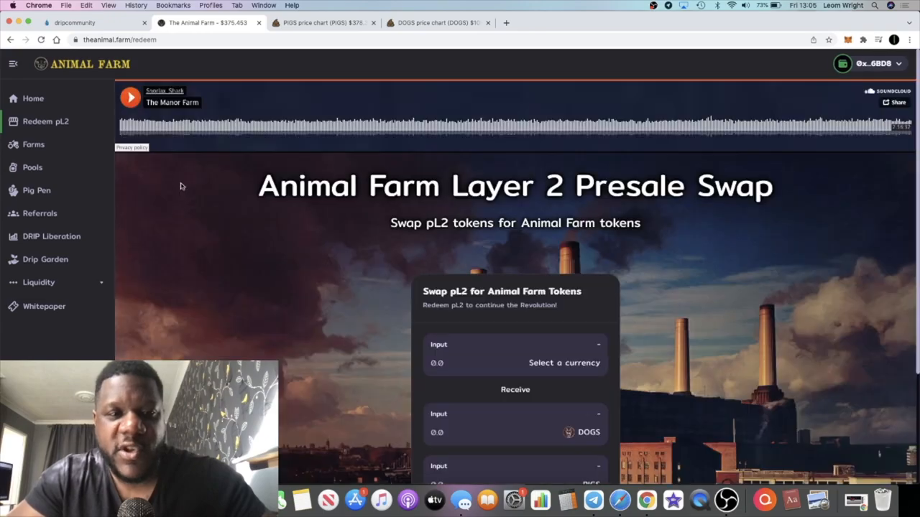
# - Review the Farms and Home pages, then switch to the Drip Network Faucet page
pyautogui.click(65, 146)
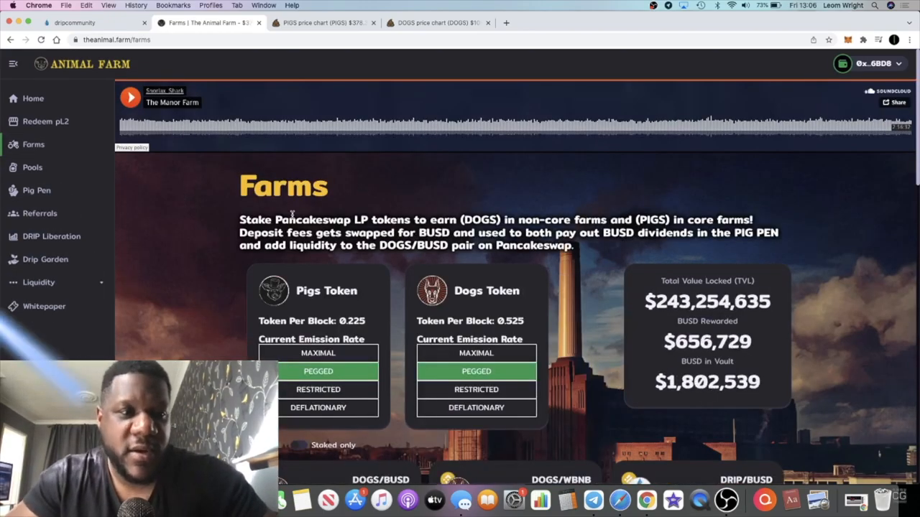
pyautogui.scroll(-3, 309, 265)
pyautogui.scroll(3, 309, 265)
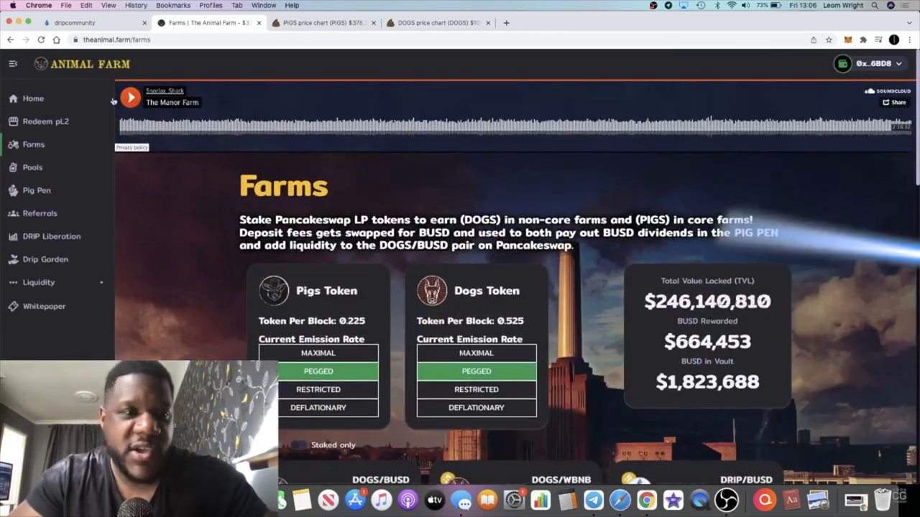
pyautogui.click(83, 101)
pyautogui.scroll(-5, 220, 189)
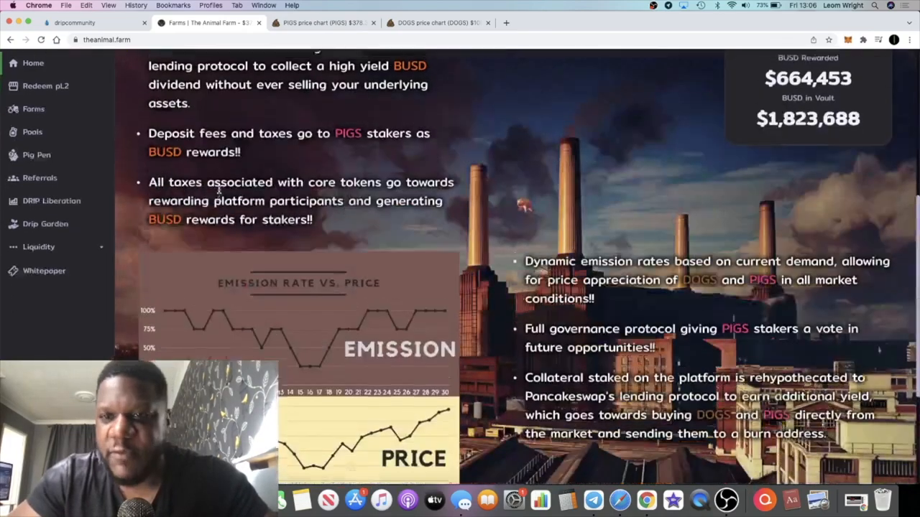
pyautogui.scroll(2, 218, 189)
pyautogui.click(108, 23)
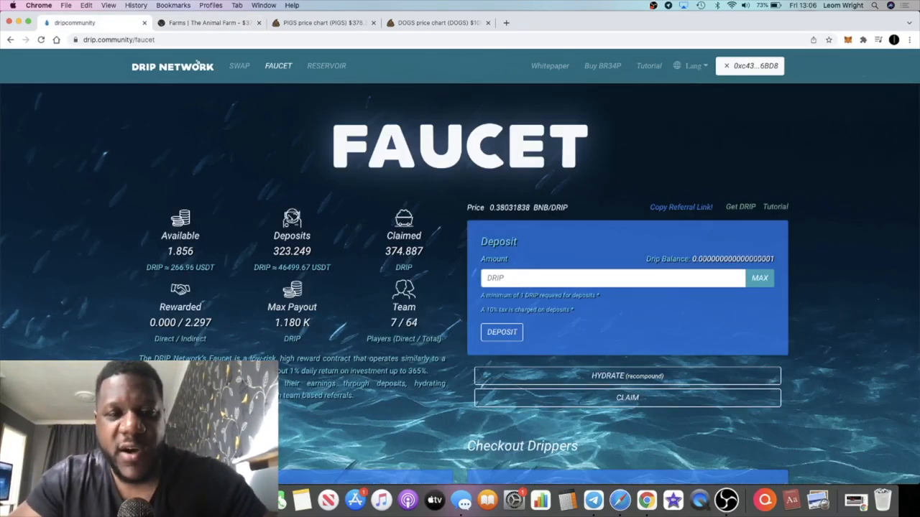
# - Flip between Fountain and Faucet, highlight the Faucet description, then land on the Fountain swap page
pyautogui.click(237, 66)
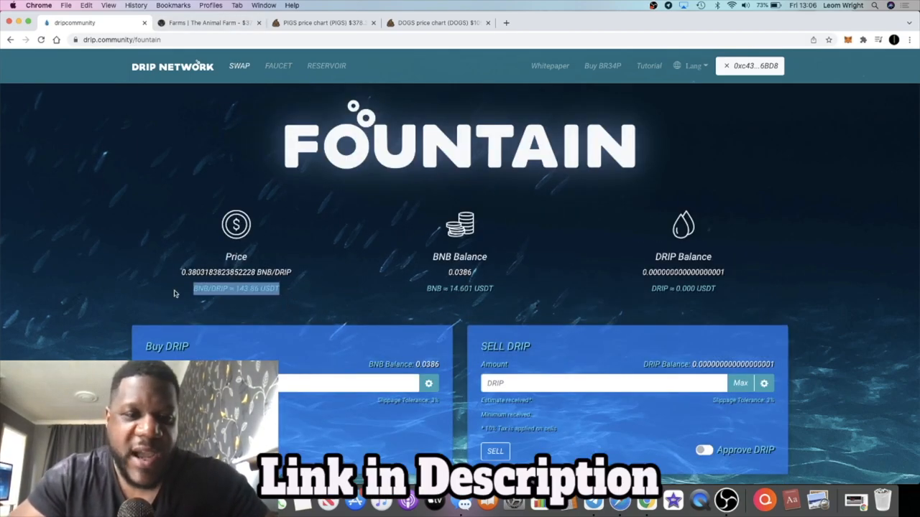
pyautogui.click(278, 65)
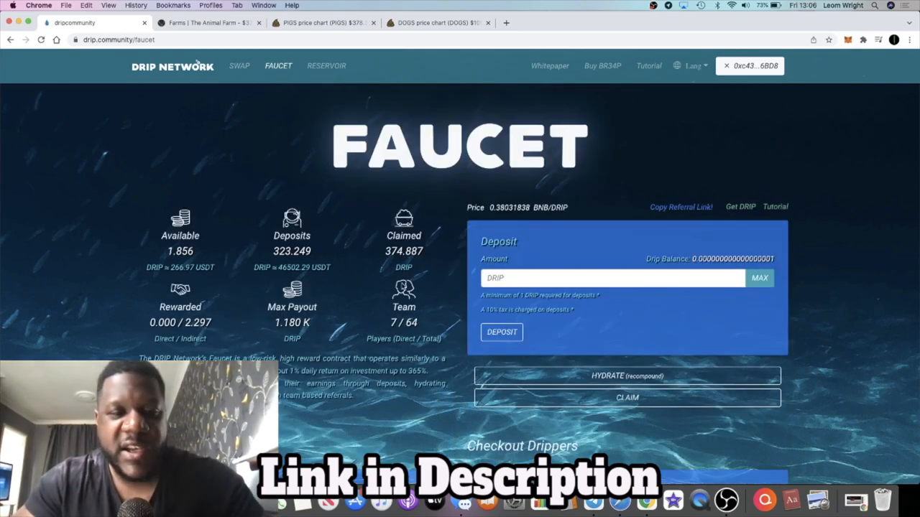
pyautogui.scroll(-1, 402, 286)
pyautogui.scroll(-3, 402, 286)
pyautogui.scroll(-1, 402, 286)
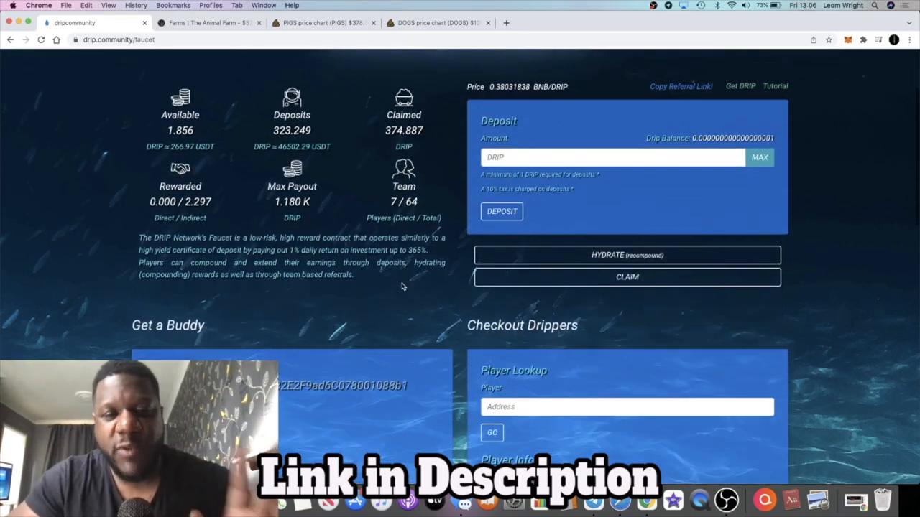
pyautogui.moveTo(367, 281); pyautogui.dragTo(243, 244)
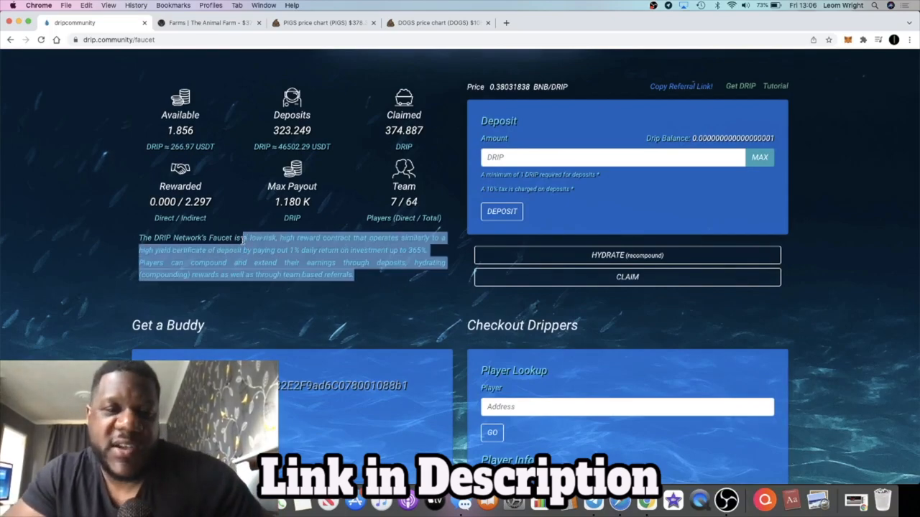
pyautogui.click(244, 241)
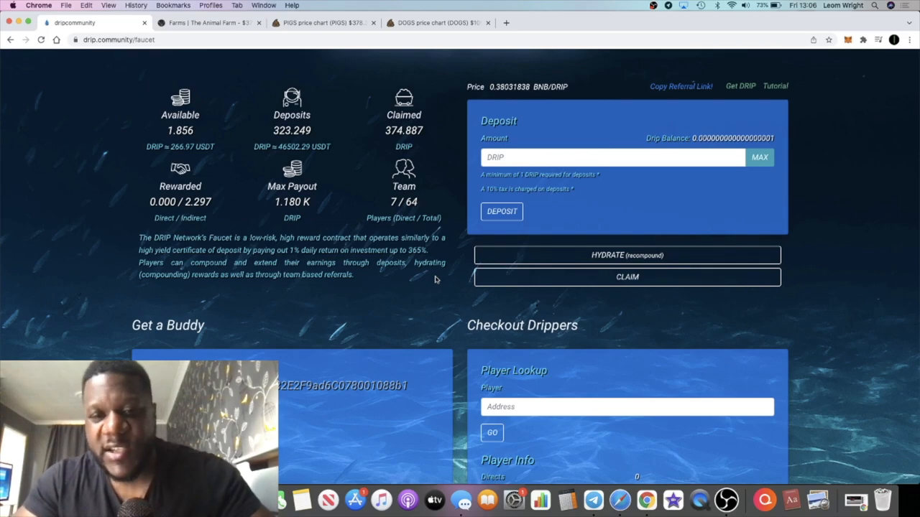
pyautogui.scroll(3, 434, 279)
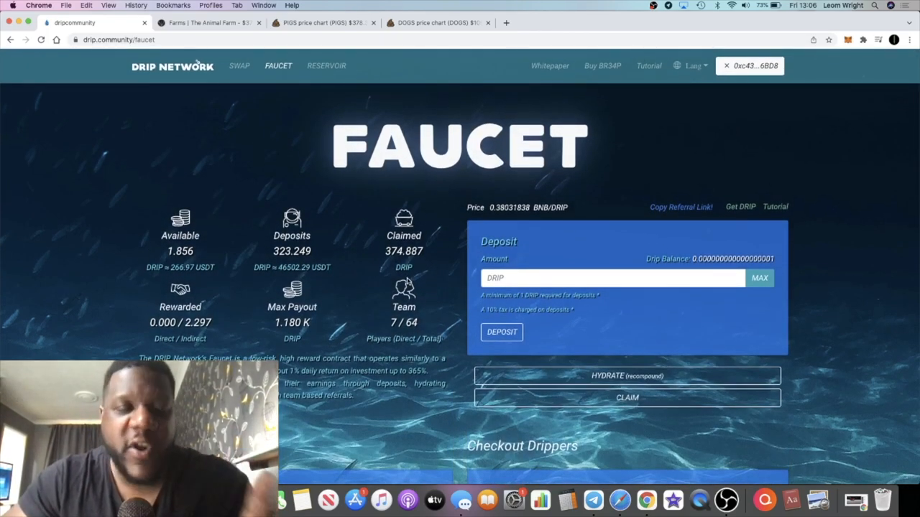
pyautogui.click(239, 65)
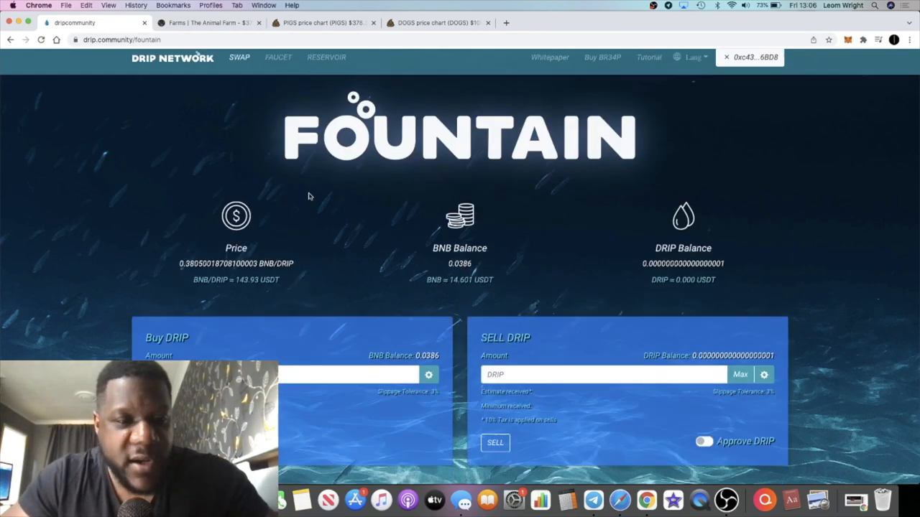
pyautogui.scroll(-1, 309, 196)
# - Highlight the BNB/DRIP price, glance at the Animal Farm tab, then return to the Faucet page
pyautogui.moveTo(283, 227); pyautogui.dragTo(192, 225)
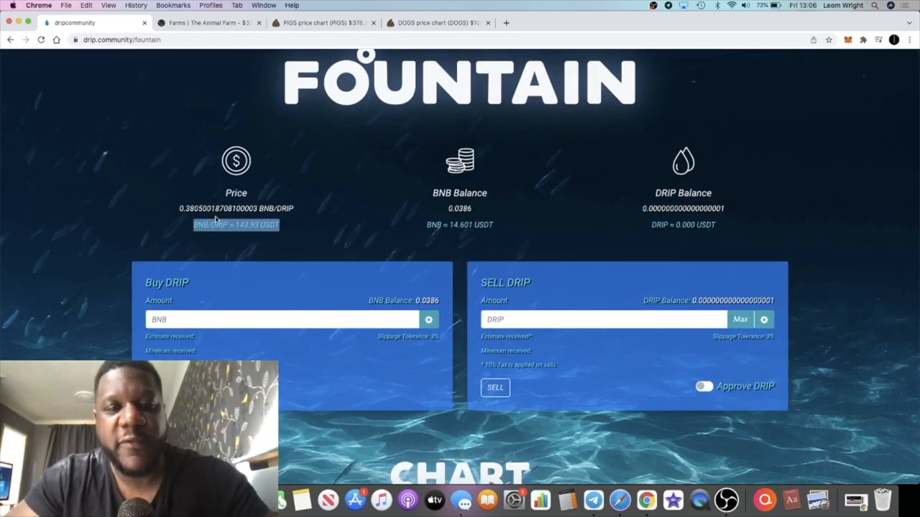
pyautogui.click(215, 225)
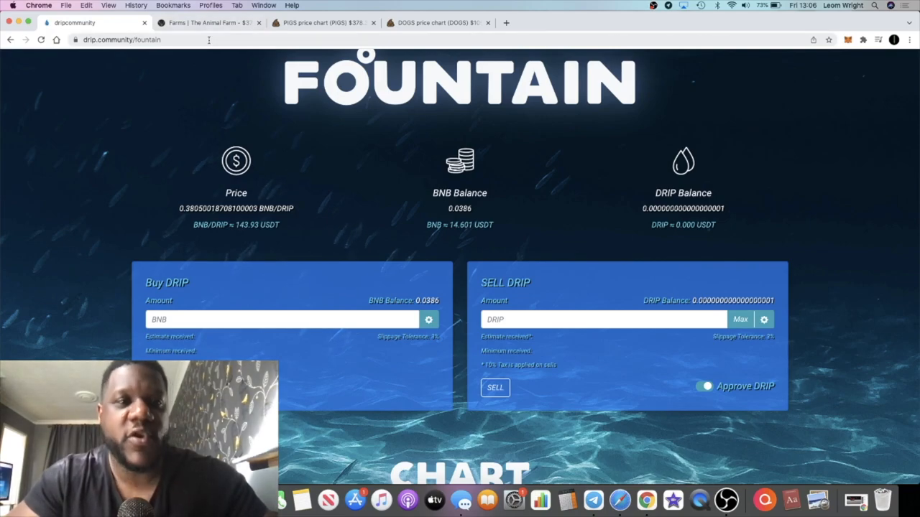
pyautogui.click(196, 23)
pyautogui.click(79, 23)
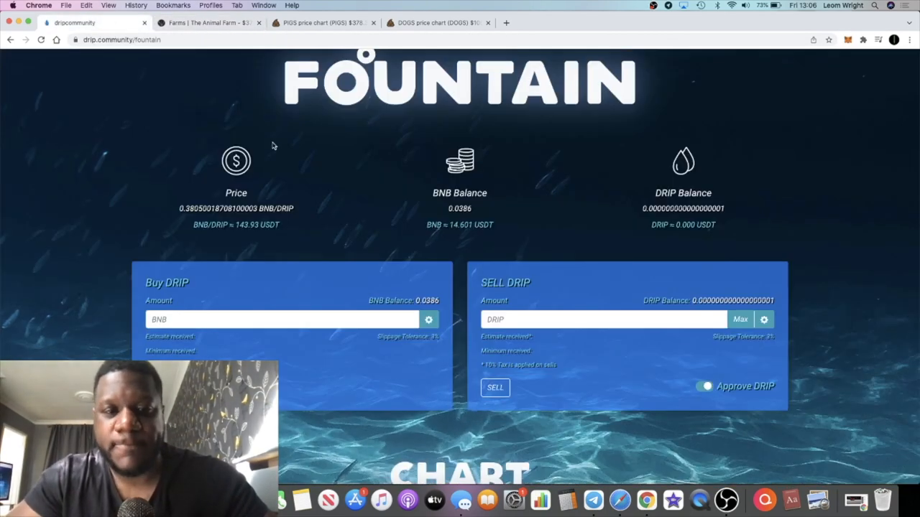
pyautogui.scroll(2, 273, 144)
pyautogui.click(286, 66)
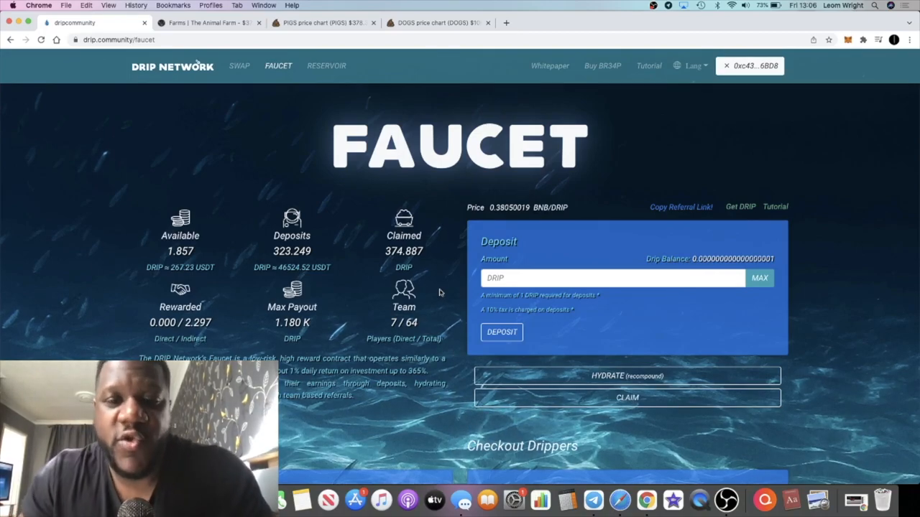
pyautogui.scroll(-4, 441, 292)
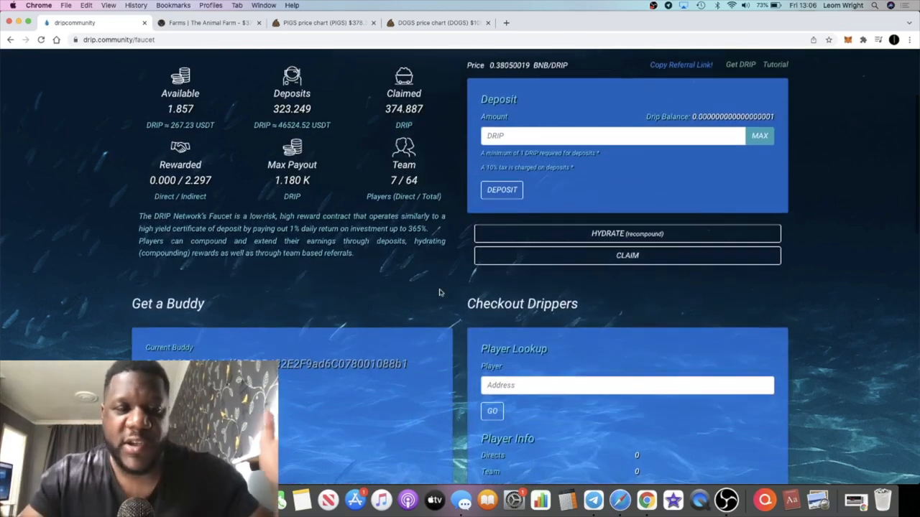